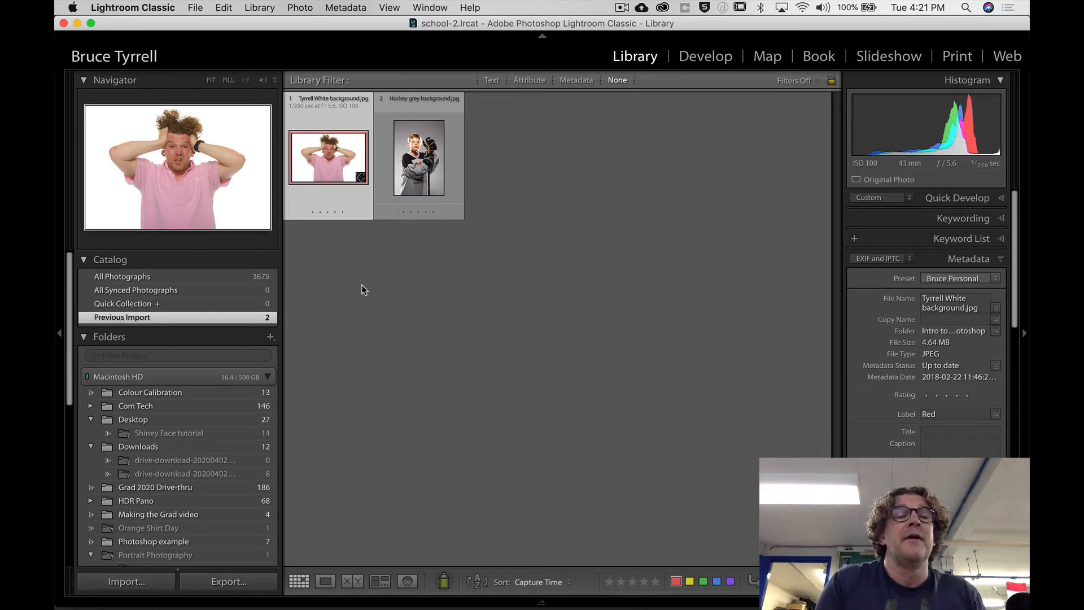
# Open the white-background portrait in Loupe view and inspect the face at a closer zoom.
pyautogui.doubleClick(327, 161)
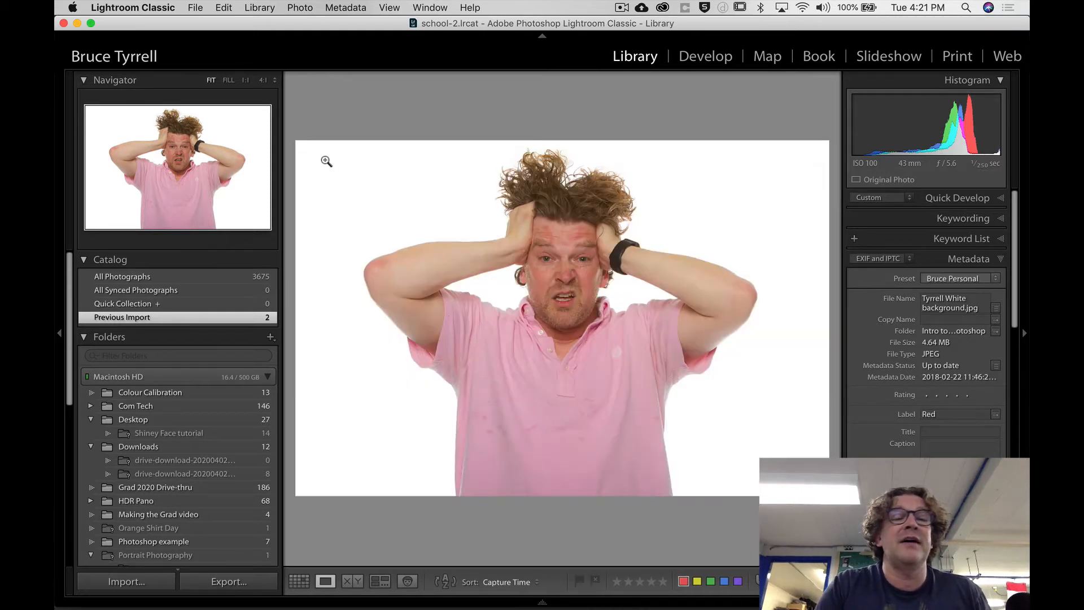
pyautogui.click(551, 260)
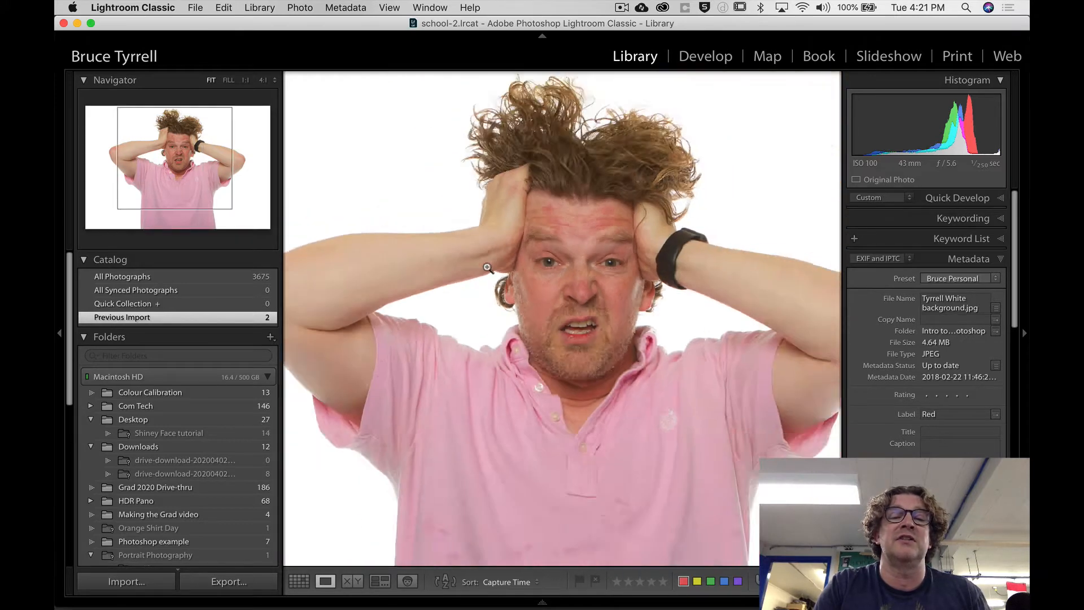
pyautogui.click(487, 268)
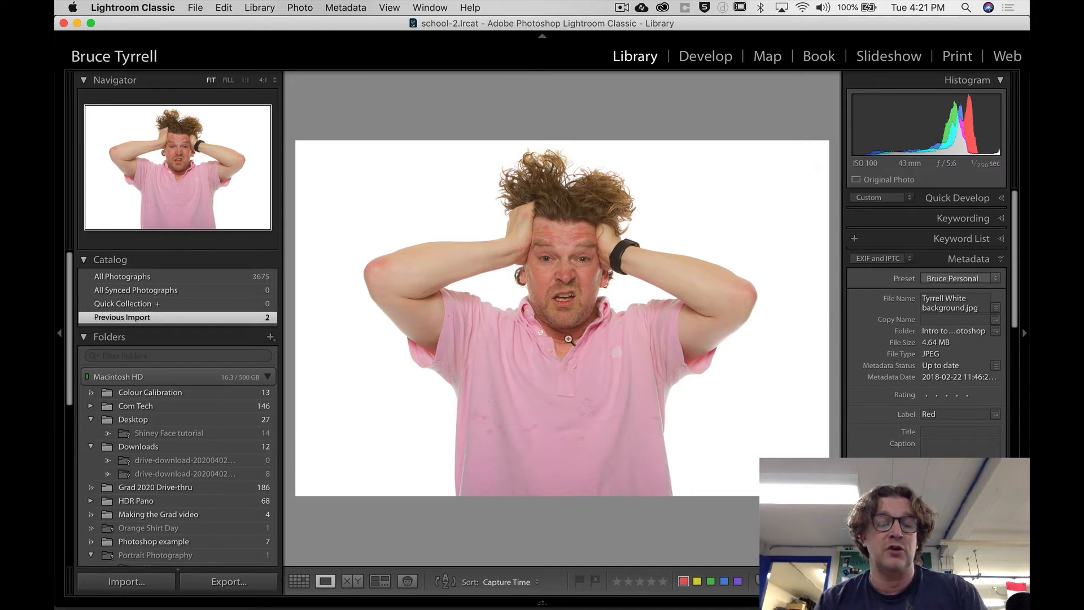
# Crop the portrait in the Develop module to a tighter, wider rectangle around the head and arms.
pyautogui.press('c')
pyautogui.press('e')
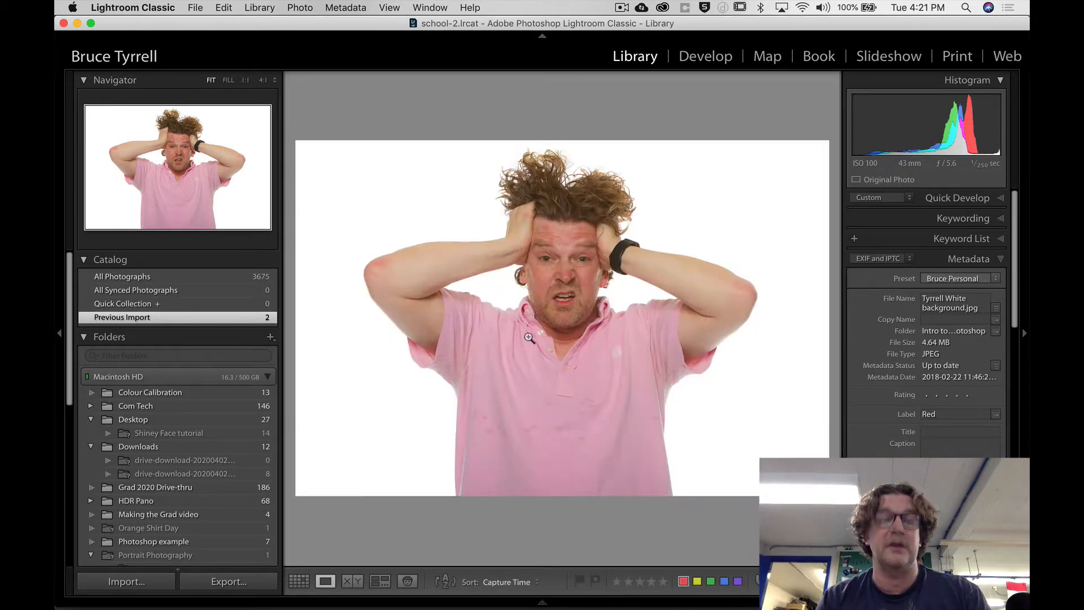
pyautogui.press('d')
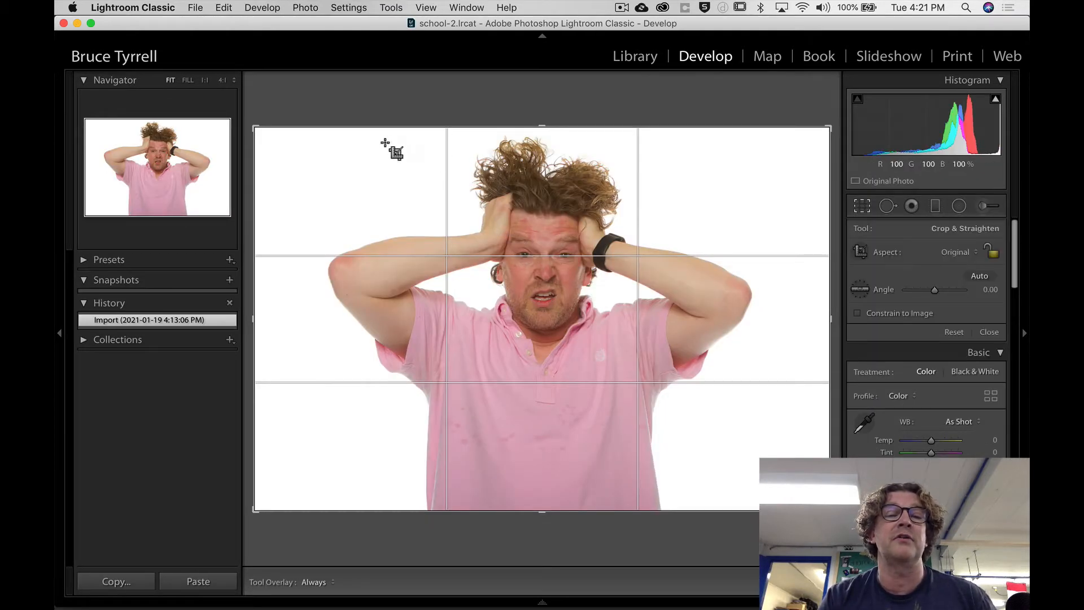
pyautogui.moveTo(317, 143); pyautogui.dragTo(779, 413)
pyautogui.press('Return')
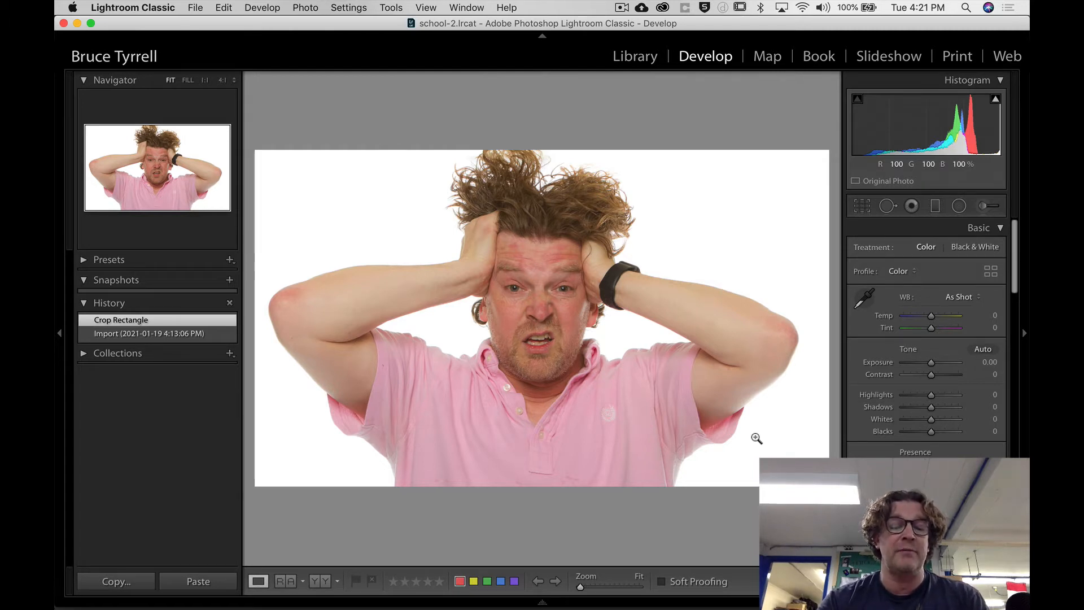
# Open the cropped portrait in Adobe Photoshop 2021 as a copy with Lightroom adjustments.
pyautogui.press('super+e')
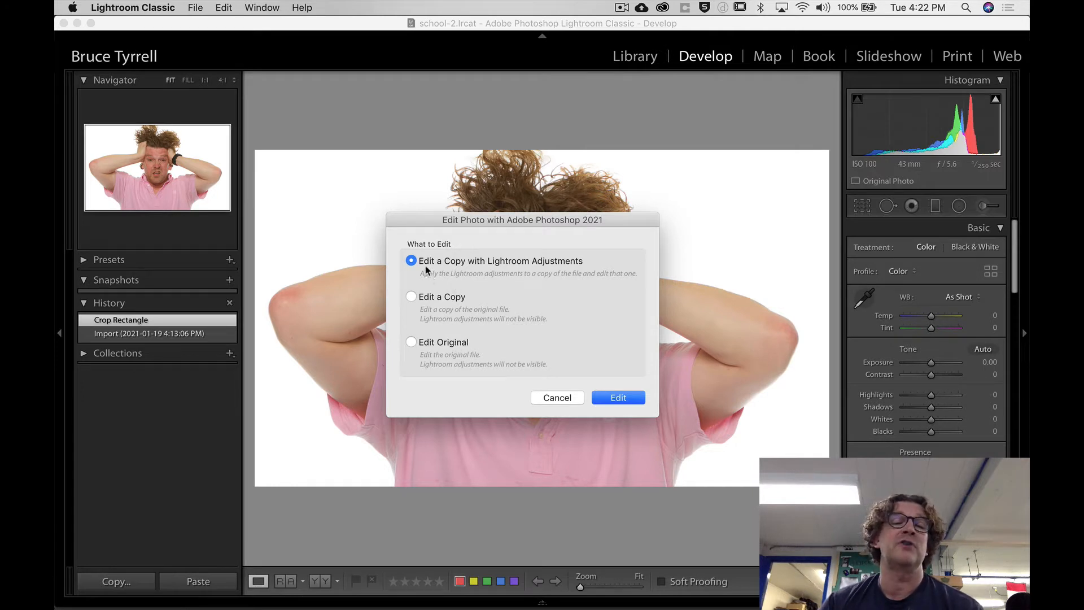
pyautogui.click(617, 397)
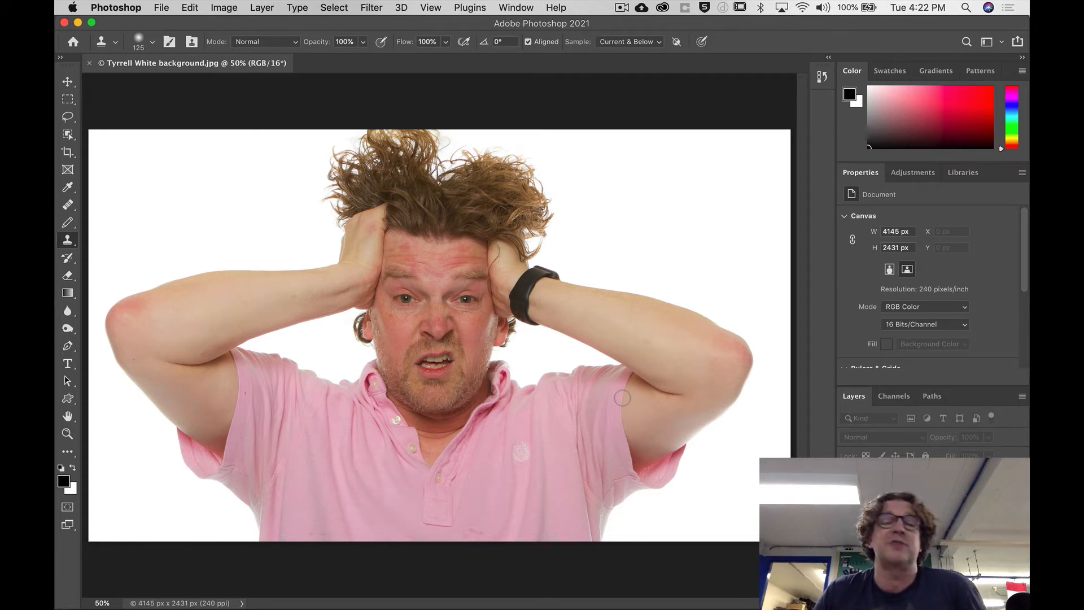
# Reposition the Photoshop icon in the Dock so it sits between Premiere Pro and Lightroom.
pyautogui.moveTo(457, 572)
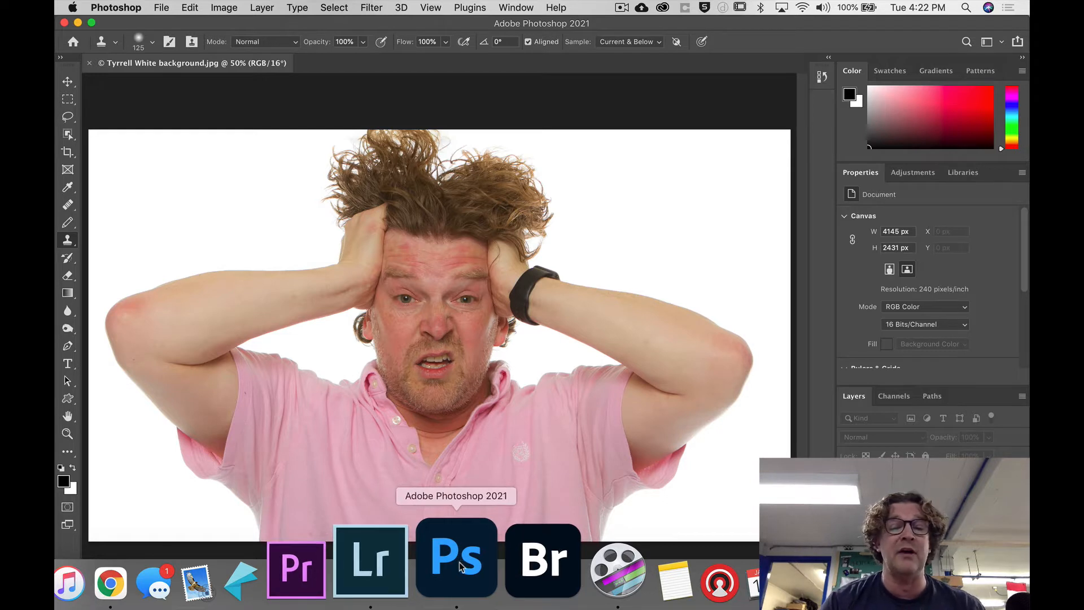
pyautogui.moveTo(461, 564); pyautogui.dragTo(903, 570)
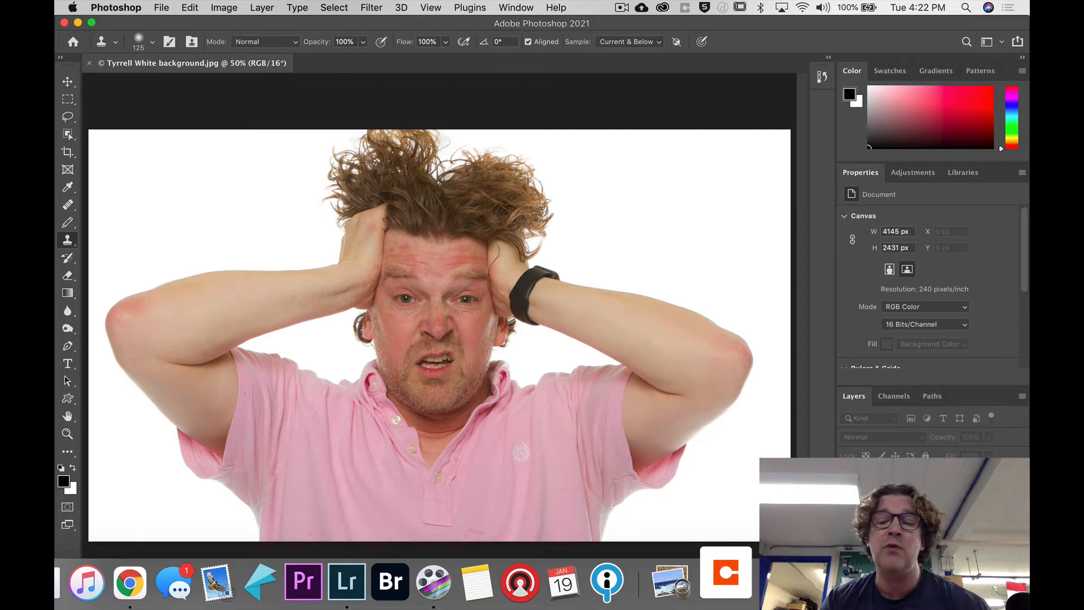
pyautogui.moveTo(903, 570); pyautogui.dragTo(422, 571)
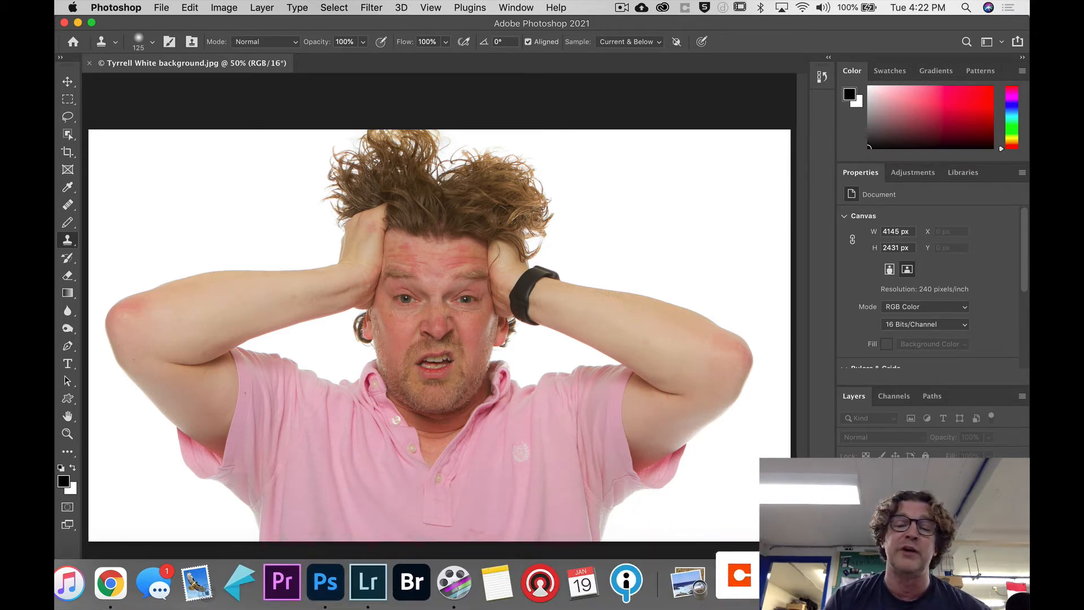
pyautogui.moveTo(461, 559)
pyautogui.mouseDown()
pyautogui.moveTo(784, 571)
pyautogui.moveTo(836, 531)
pyautogui.moveTo(802, 570)
pyautogui.moveTo(435, 567)
pyautogui.moveTo(460, 579)
pyautogui.mouseUp()
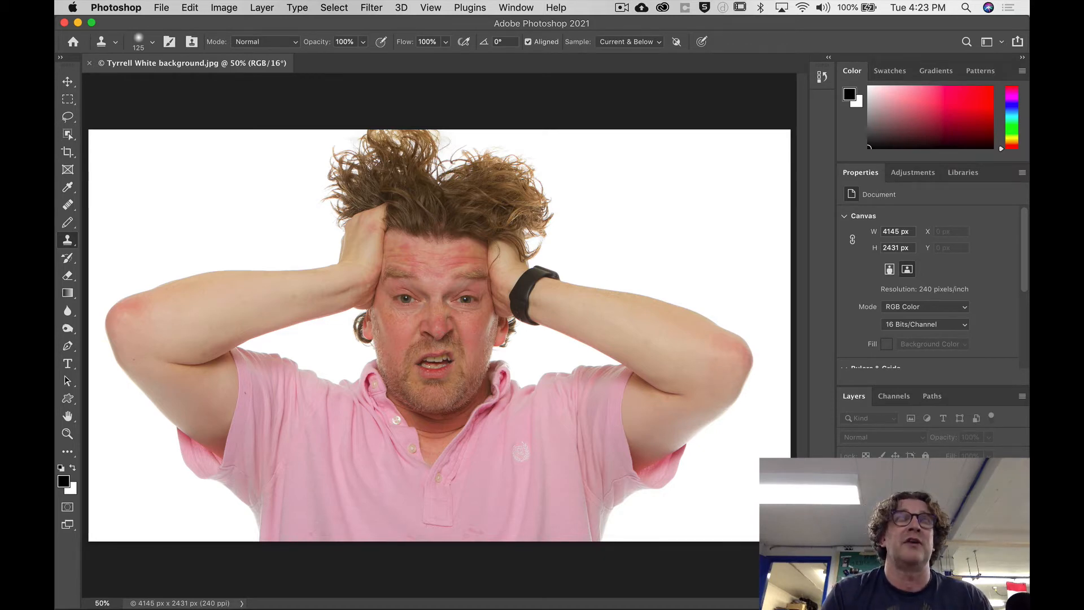
# Consult the Intro To Photoshop Basic Tools document in Chrome, preview the practice photo linked under Command-E, and return to Photoshop.
pyautogui.moveTo(1028, 34); pyautogui.dragTo(558, 7)
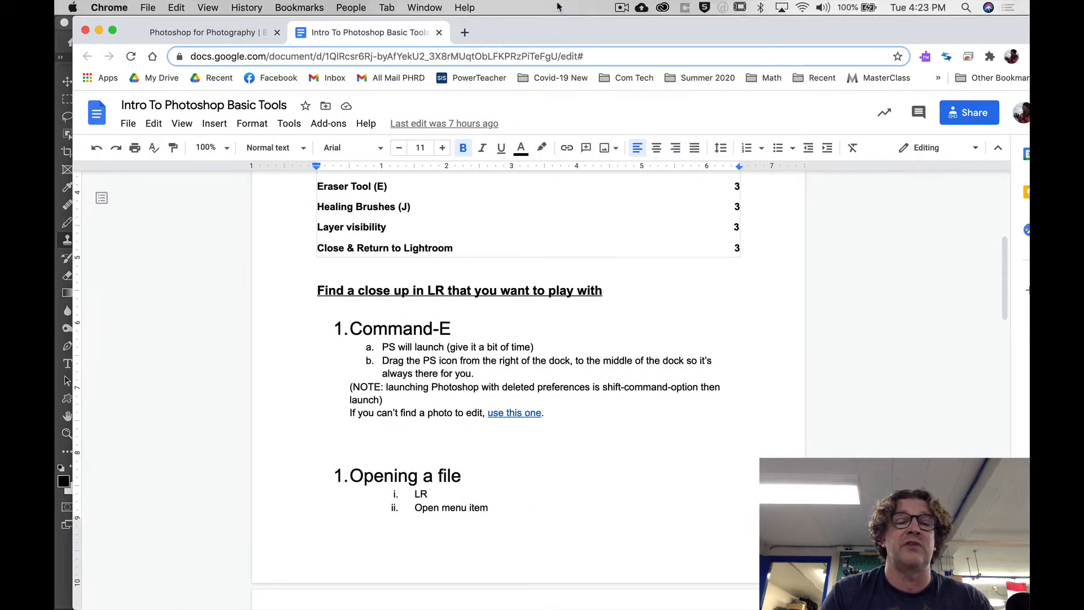
pyautogui.scroll(4, 531, 406)
pyautogui.scroll(3, 528, 408)
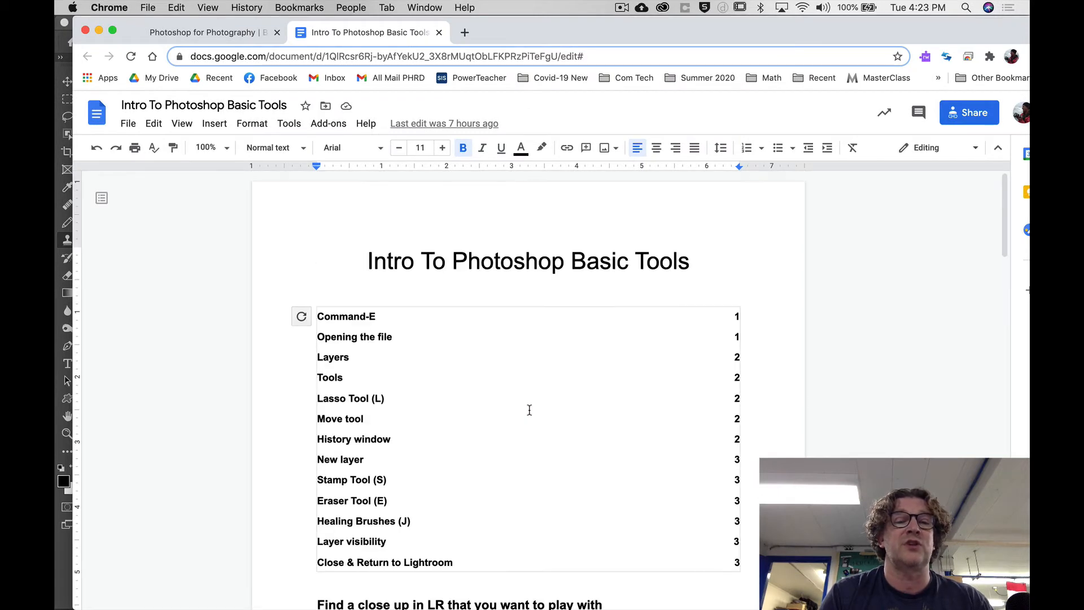
pyautogui.scroll(-8, 528, 411)
pyautogui.click(503, 298)
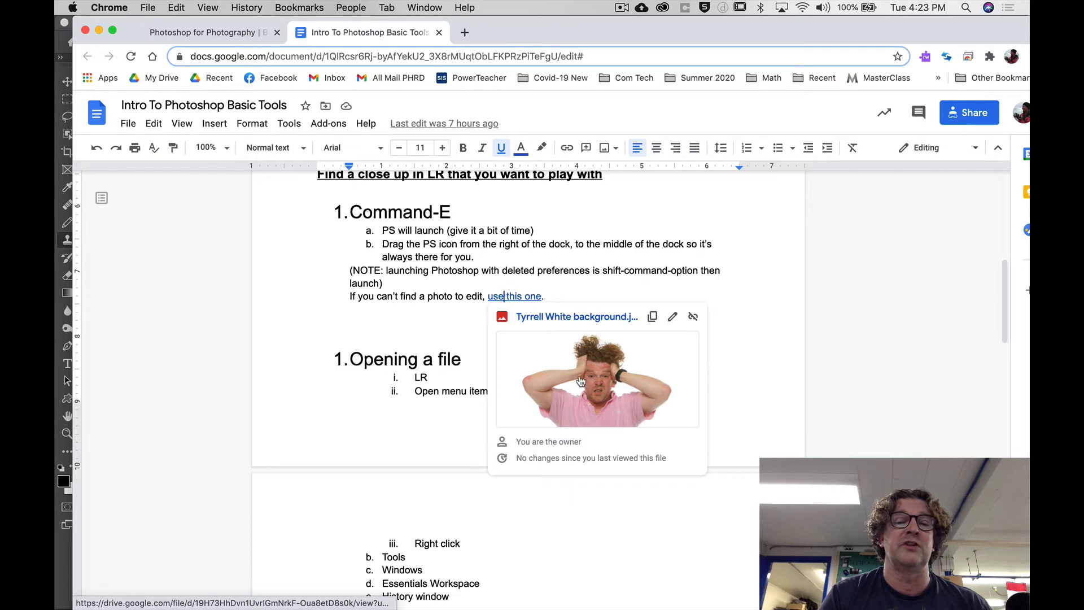
pyautogui.click(375, 320)
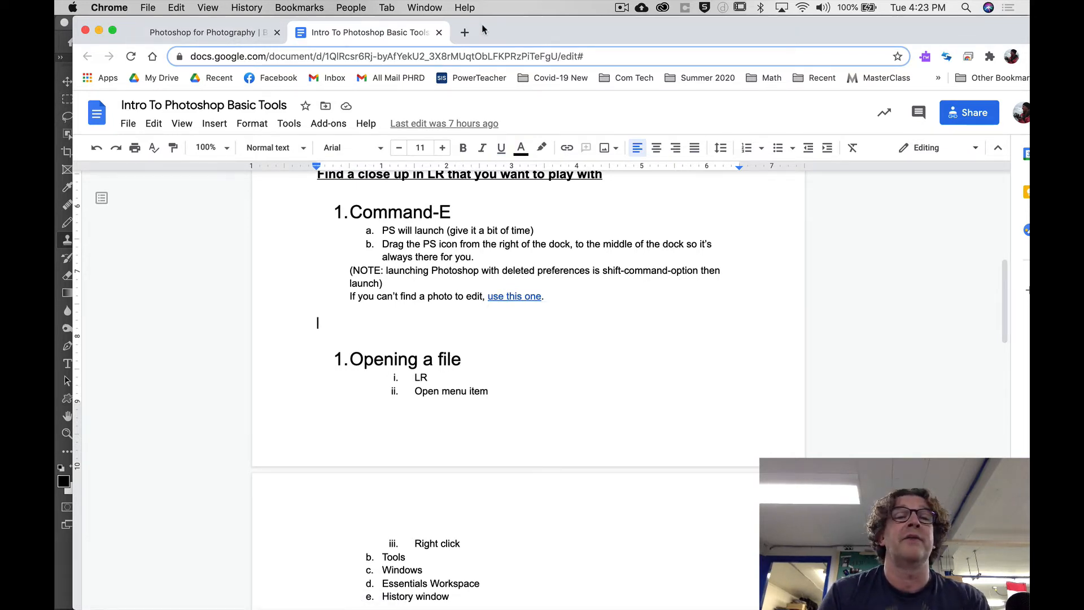
pyautogui.moveTo(483, 30); pyautogui.dragTo(1083, 31)
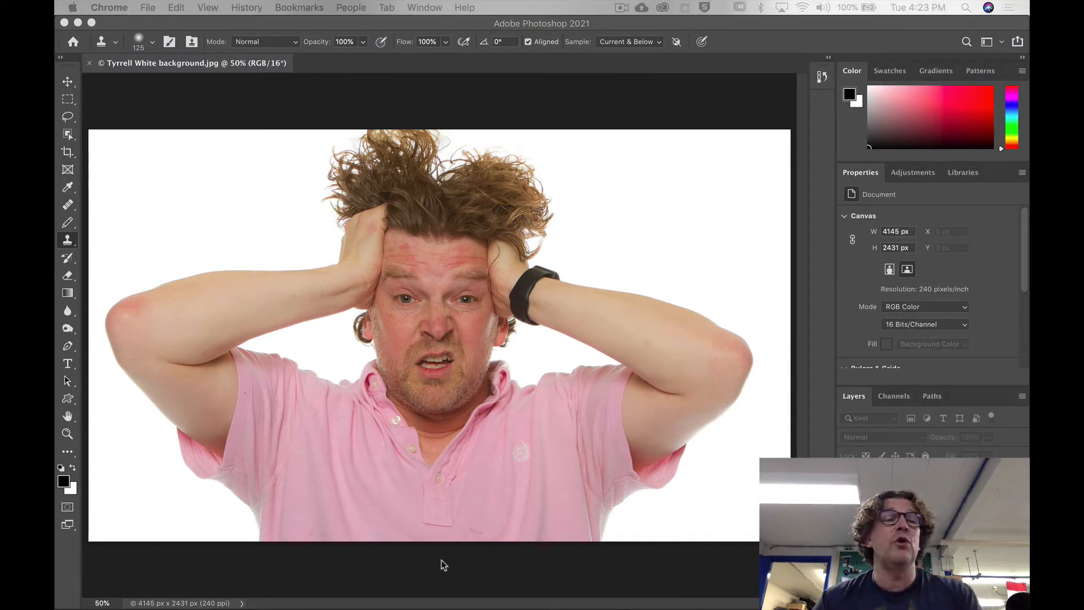
pyautogui.click(263, 23)
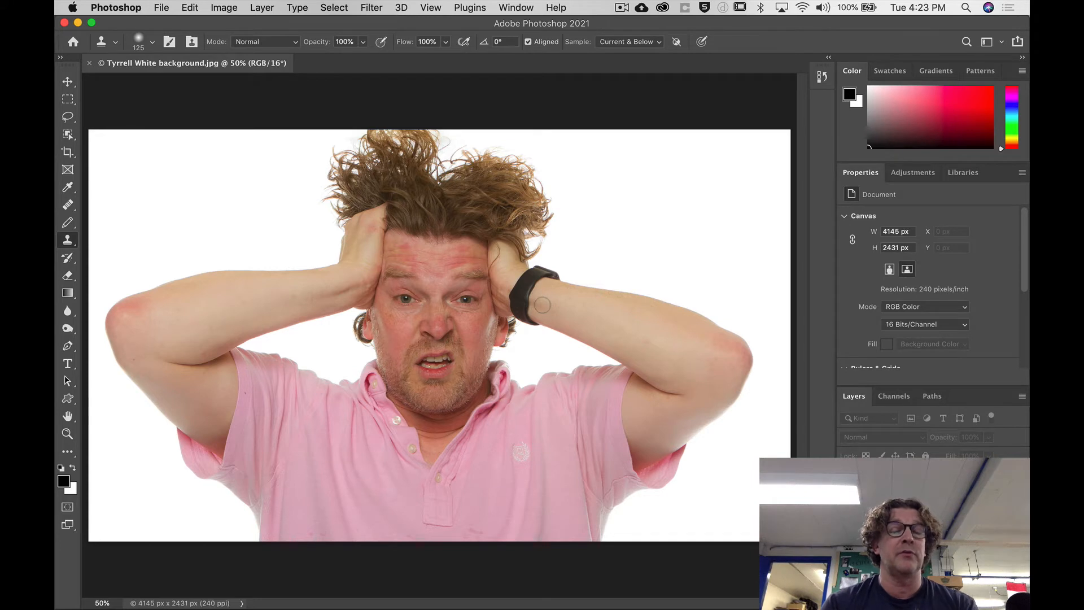
# Preview Times Square 1.jpg from the Picts for tutorial folder in Photoshop's Open dialog without opening it.
pyautogui.press('super+Tab')
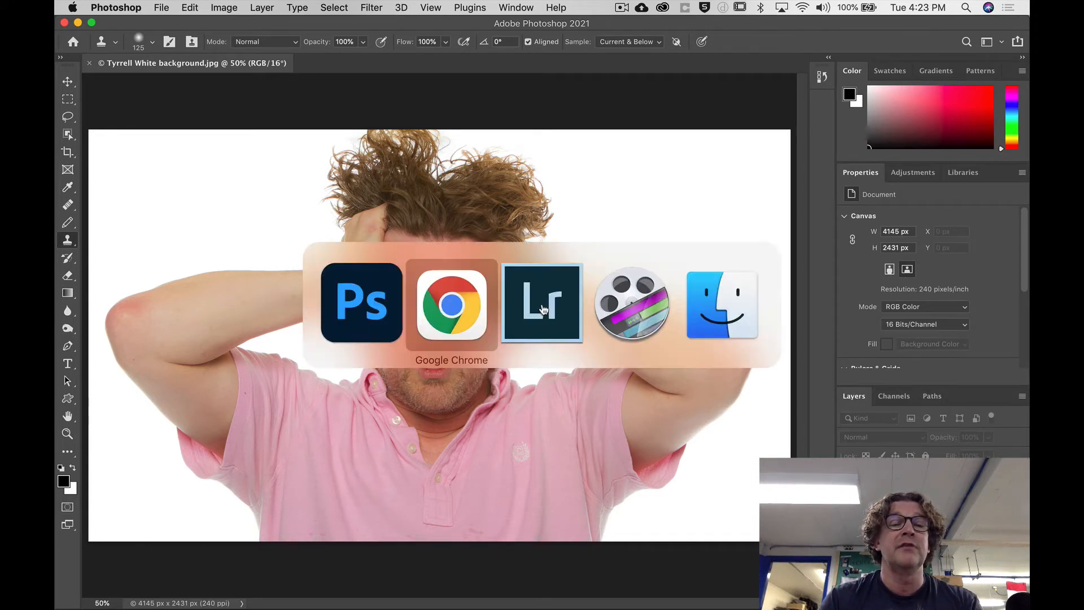
pyautogui.click(341, 317)
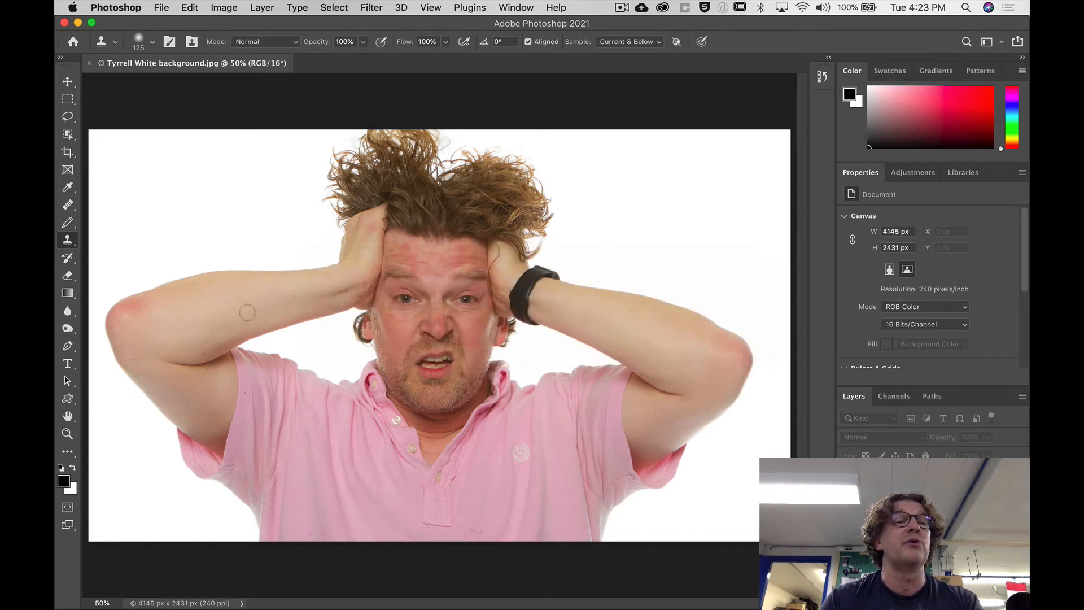
pyautogui.click(164, 7)
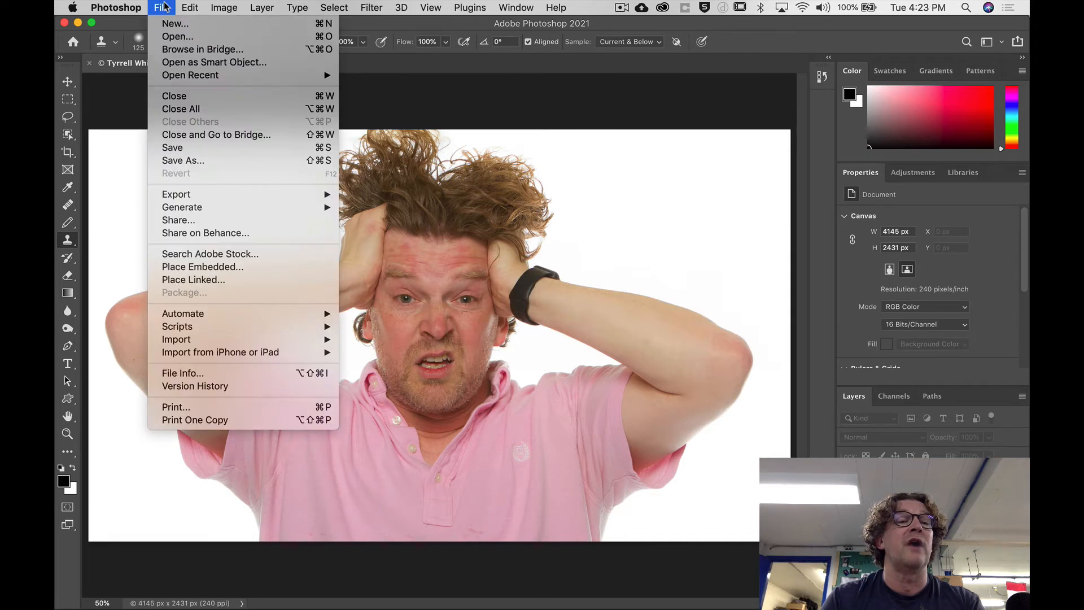
pyautogui.click(174, 37)
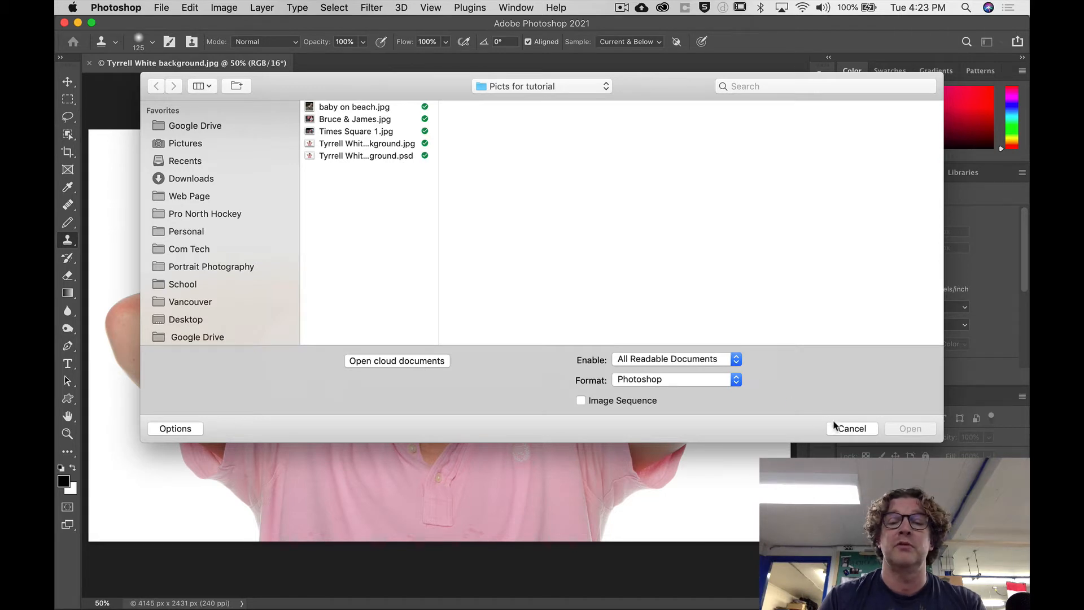
pyautogui.click(377, 130)
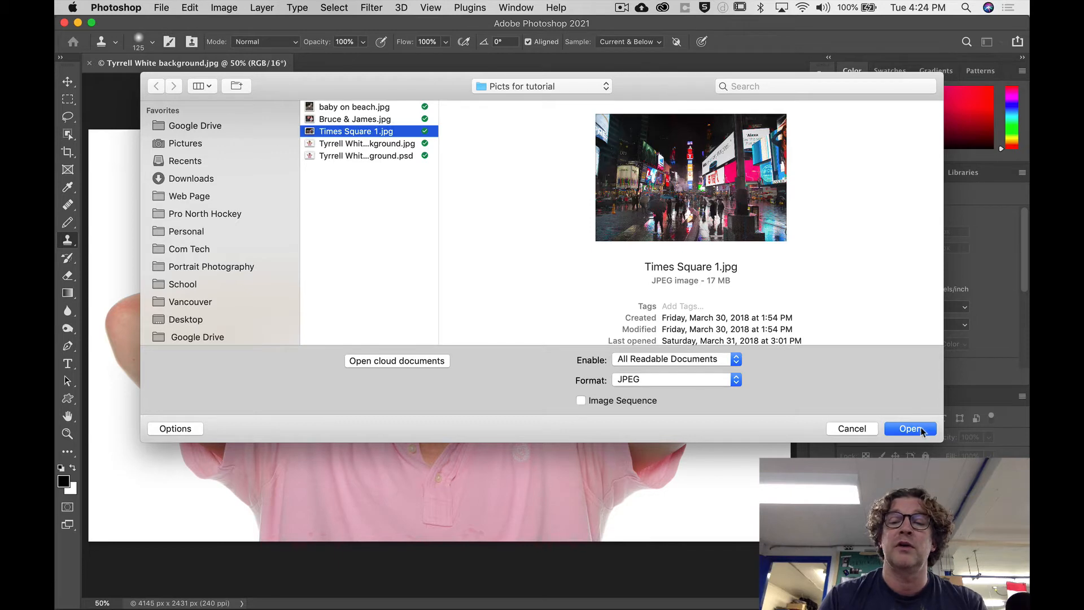
pyautogui.click(861, 430)
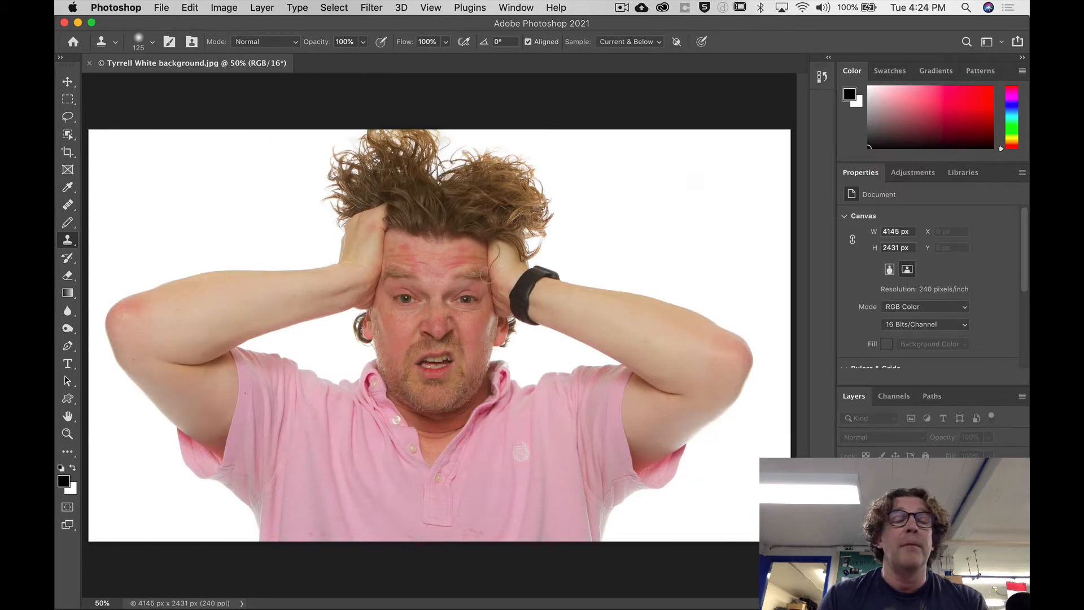
# Switch to Finder, check the Open With options for Hockey grey background.jpg without opening it, and return to Photoshop.
pyautogui.press('super+Tab')
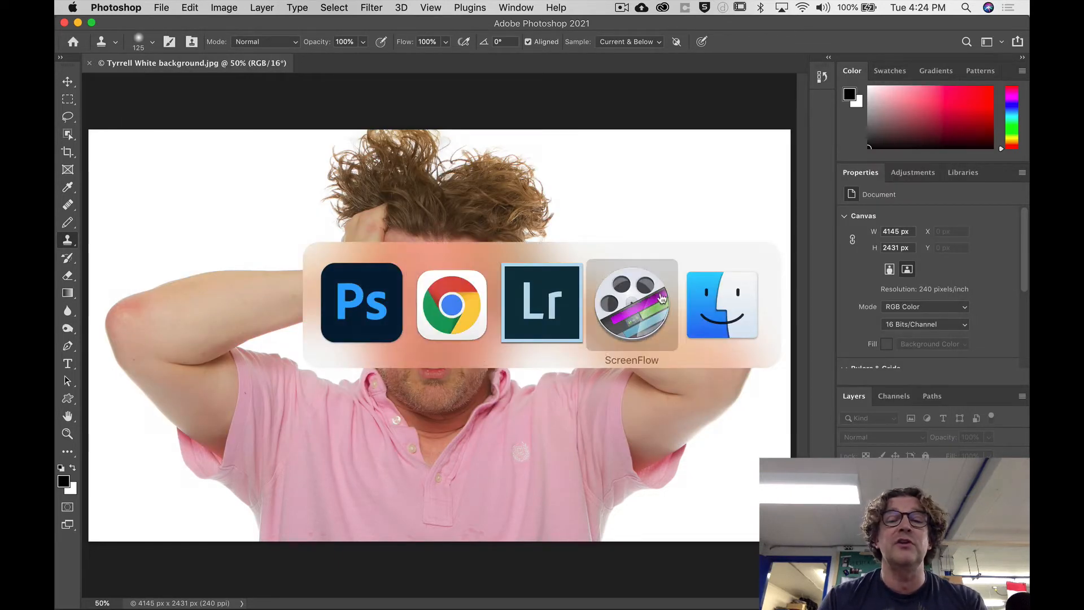
pyautogui.click(683, 301)
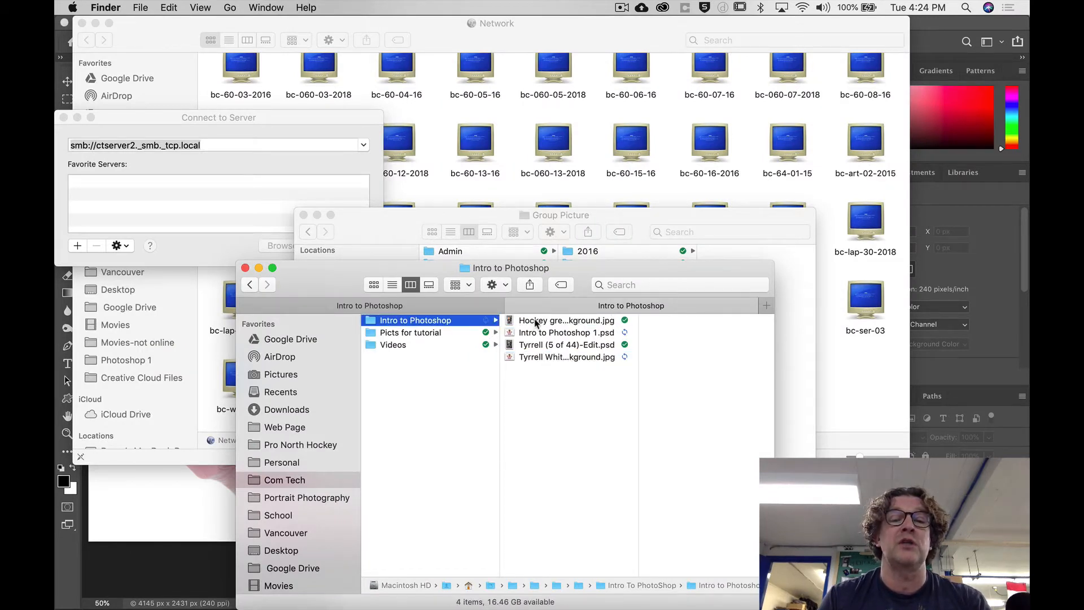
pyautogui.rightClick(535, 321)
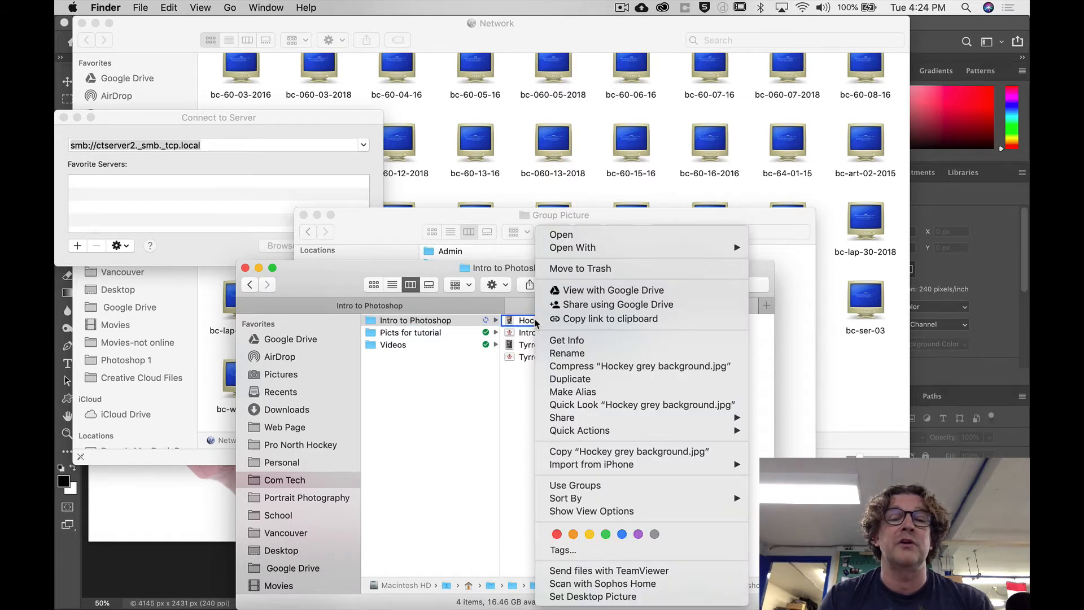
pyautogui.moveTo(564, 250)
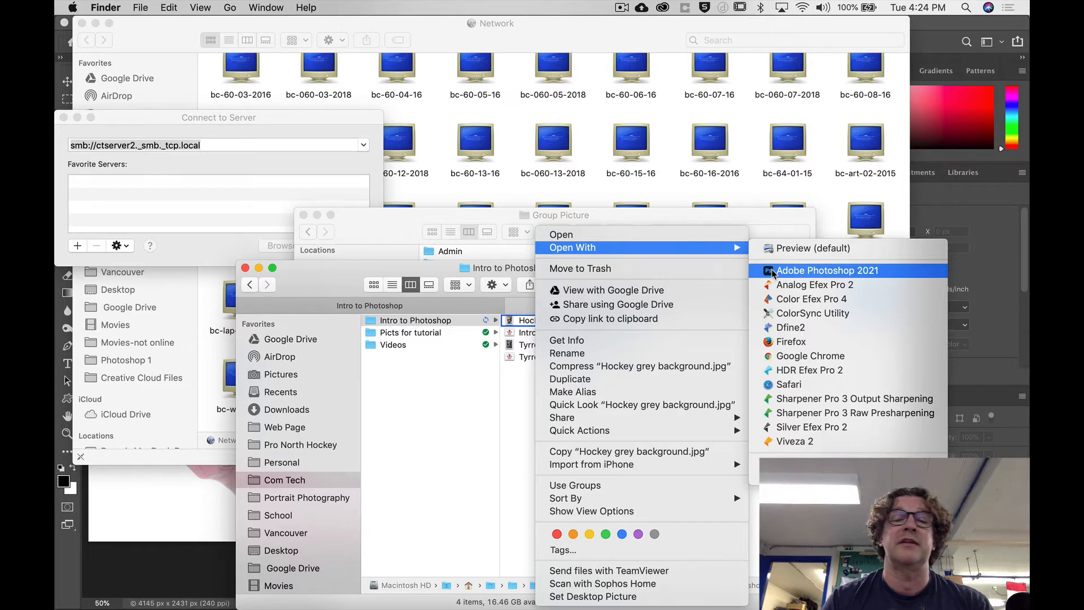
pyautogui.click(519, 391)
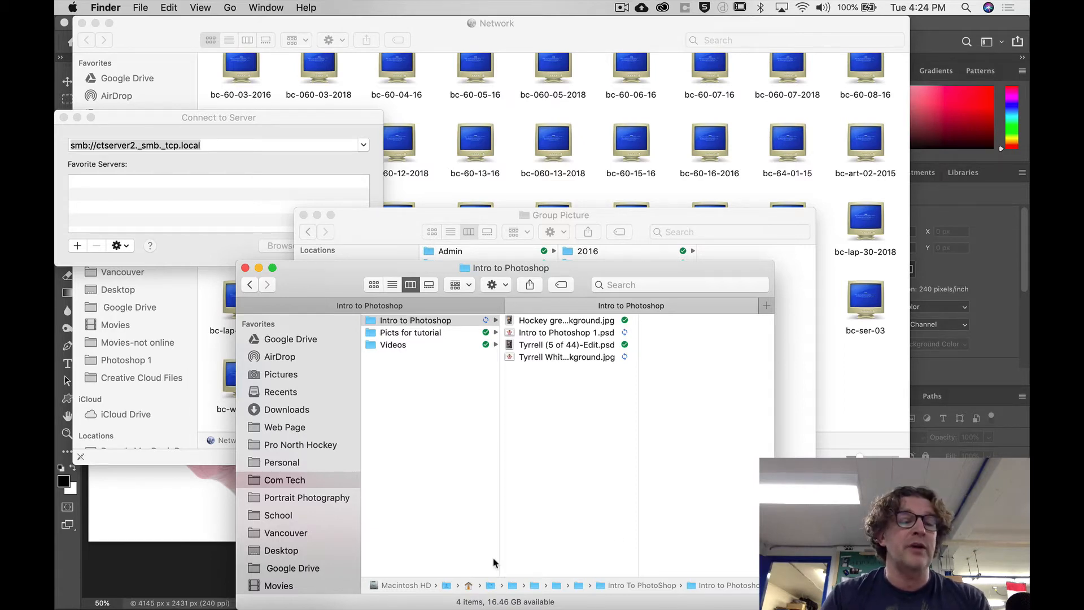
pyautogui.click(188, 572)
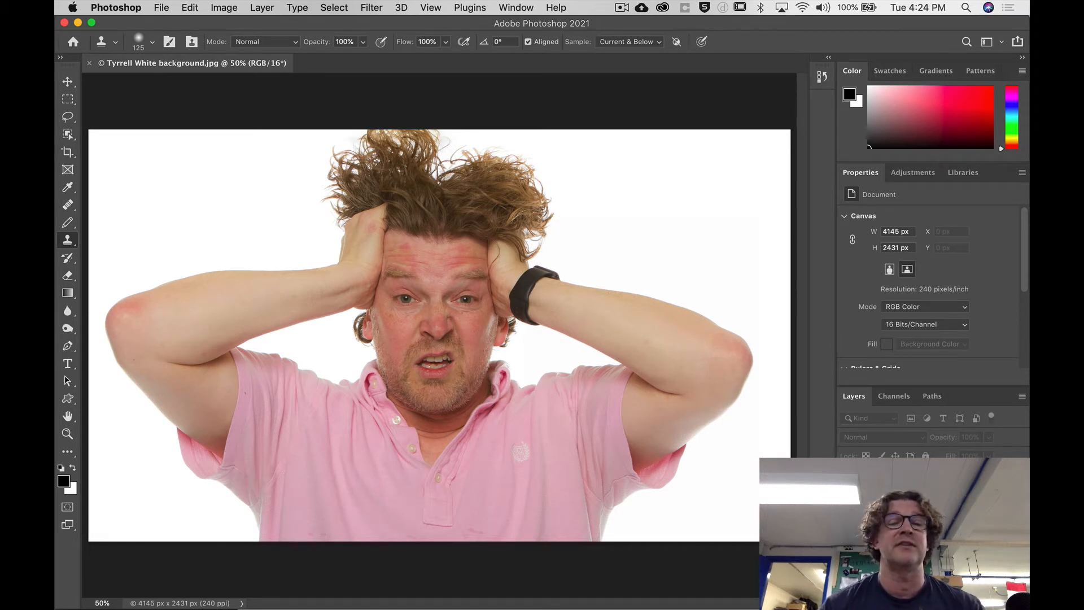
# Choose the Essentials (Default) workspace and reset it to its standard layout.
pyautogui.click(512, 8)
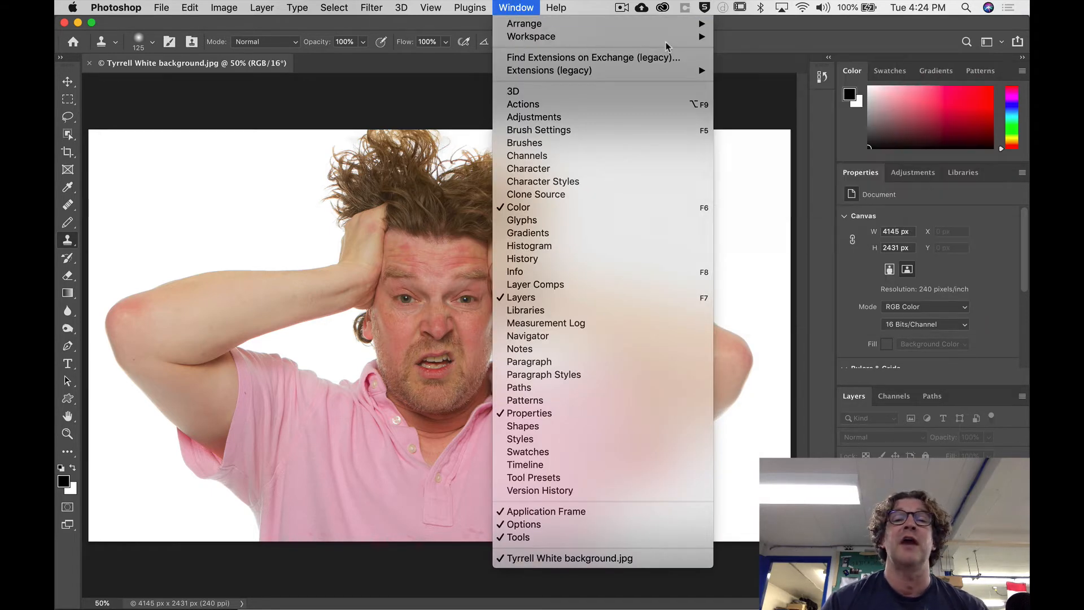
pyautogui.moveTo(691, 37)
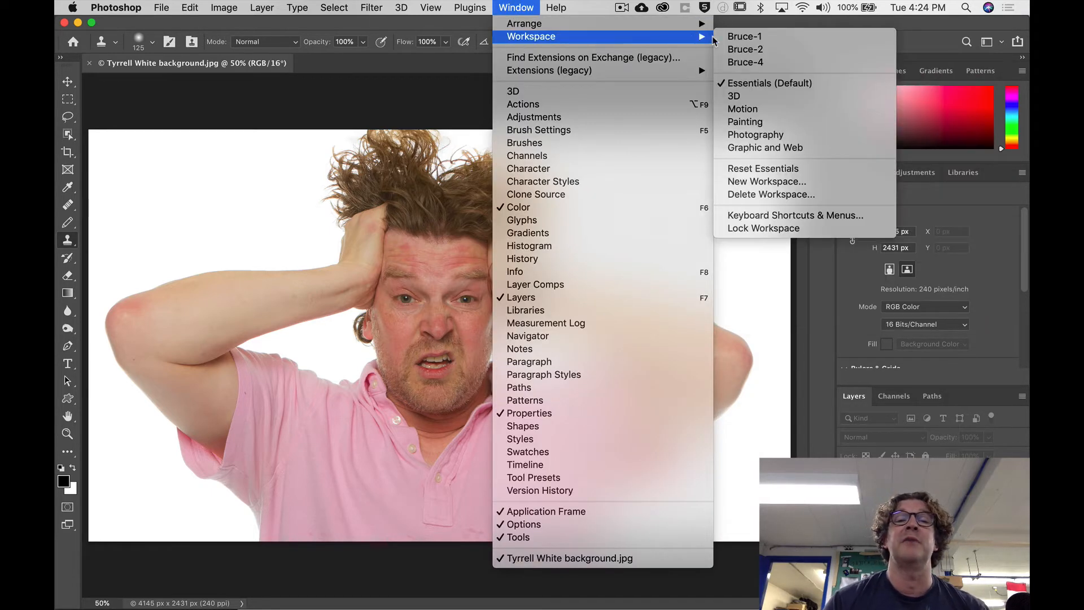
pyautogui.click(750, 86)
pyautogui.click(511, 9)
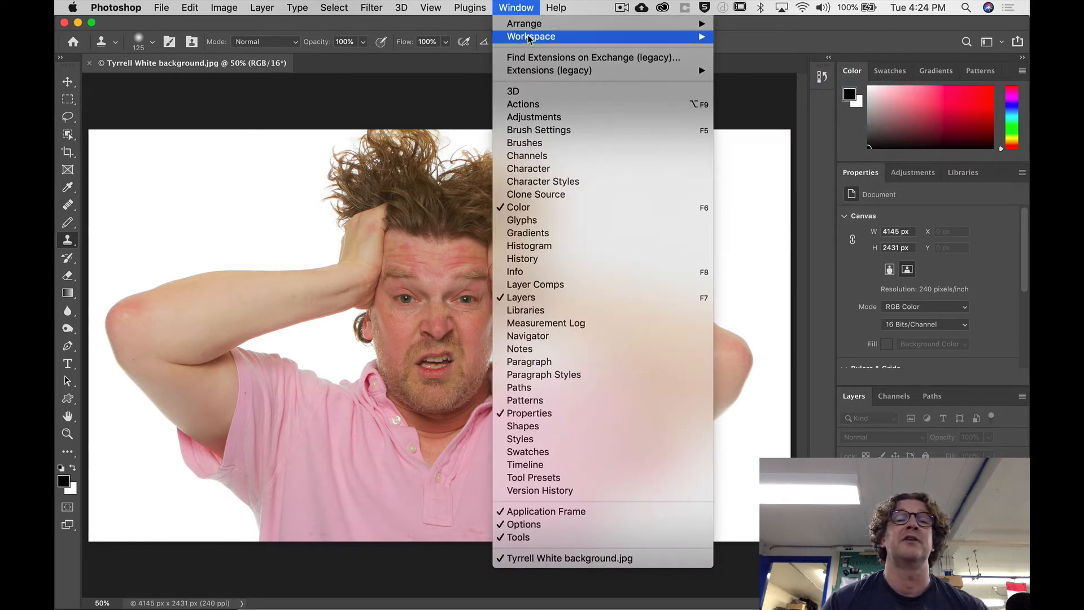
pyautogui.moveTo(643, 38)
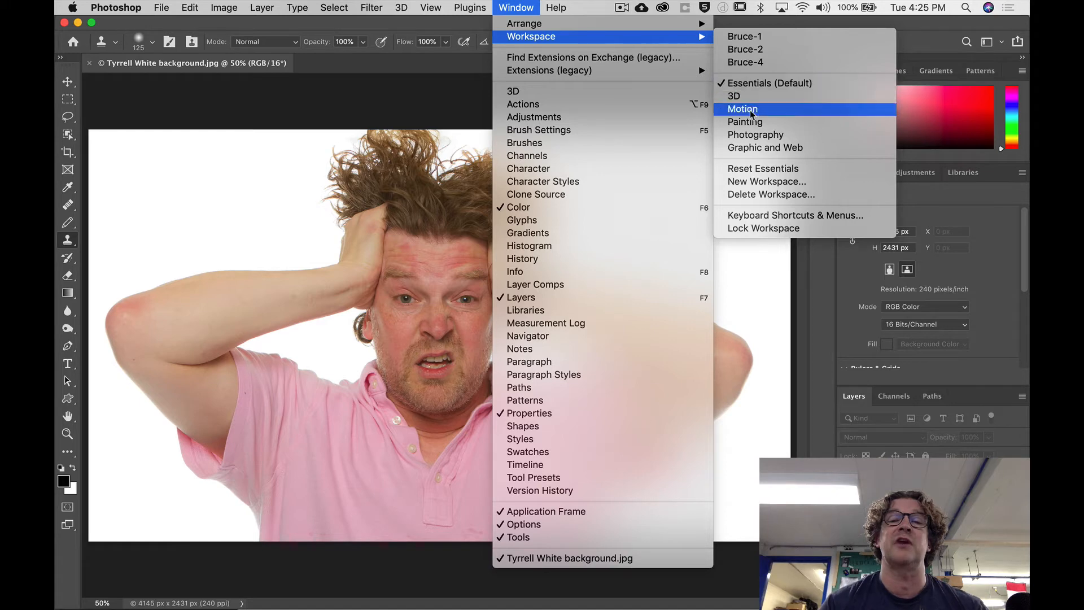
pyautogui.click(748, 171)
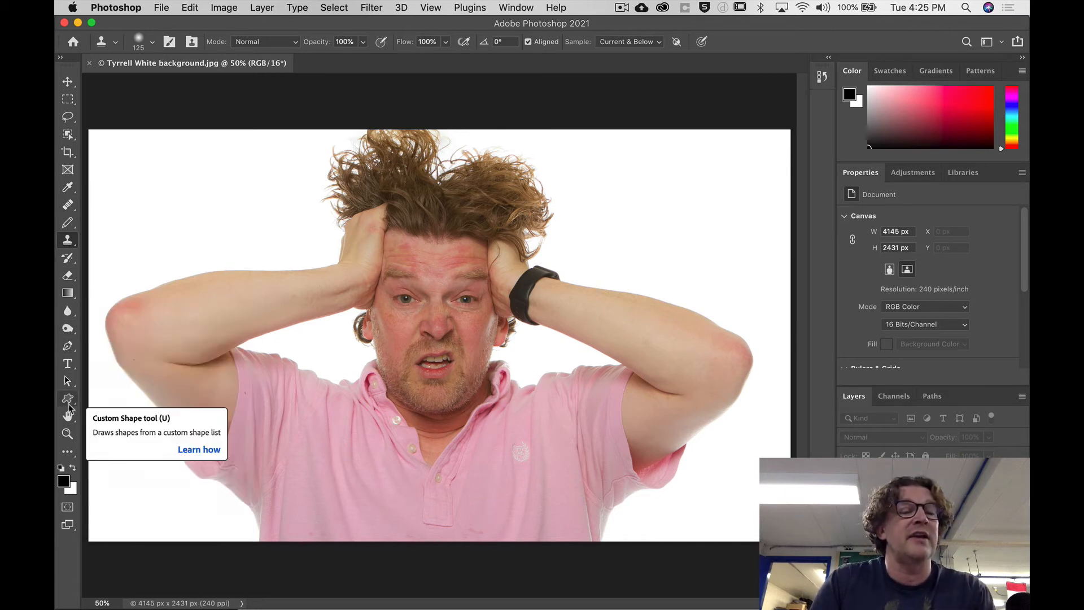
# Compare the tool options of the Move, Rectangular Marquee and Clone Stamp tools, ending with Clone Stamp active.
pyautogui.click(68, 82)
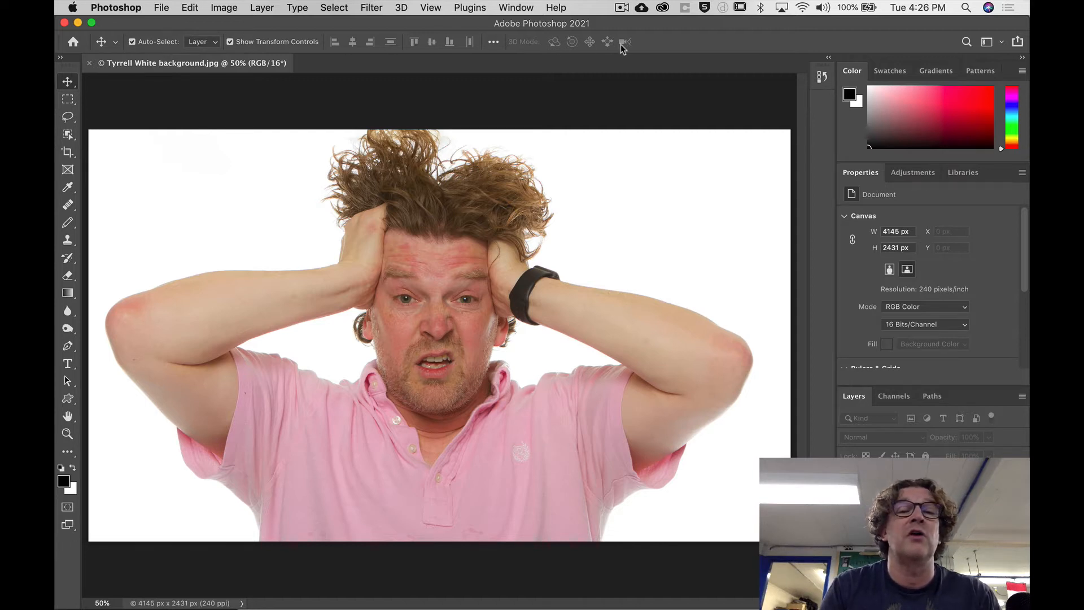
pyautogui.click(68, 101)
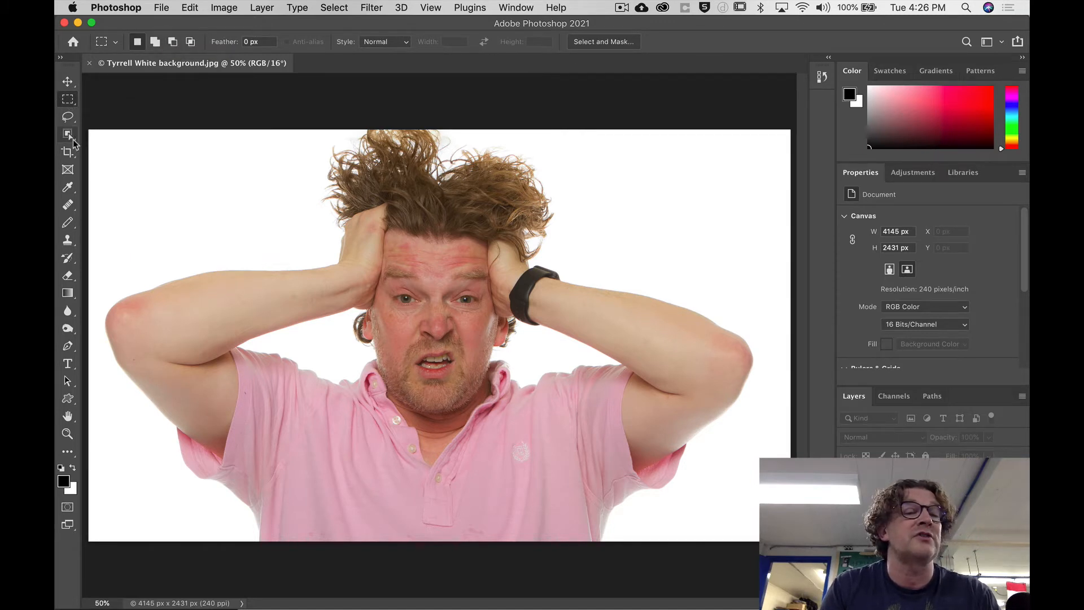
pyautogui.click(67, 240)
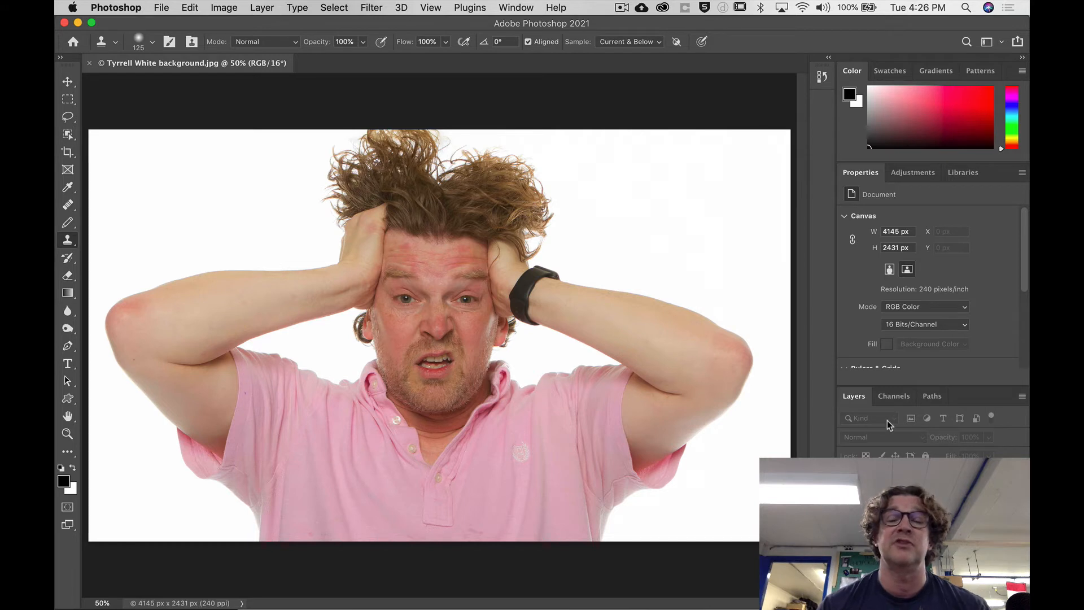
# Expand the History panel, try out different panel heights to show more room for states, and collapse it.
pyautogui.click(822, 80)
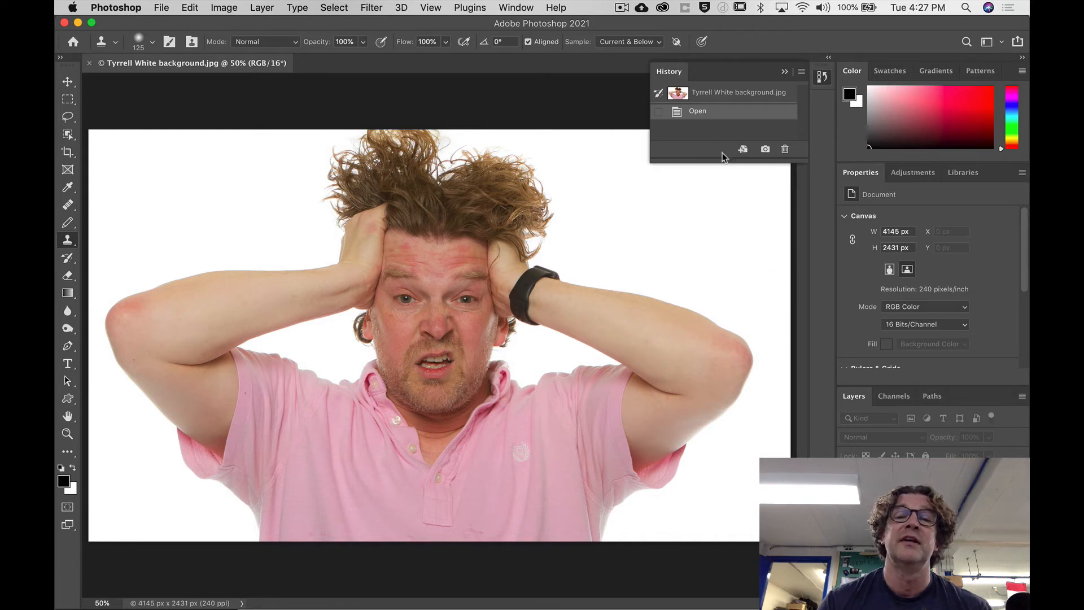
pyautogui.moveTo(720, 160); pyautogui.dragTo(727, 297)
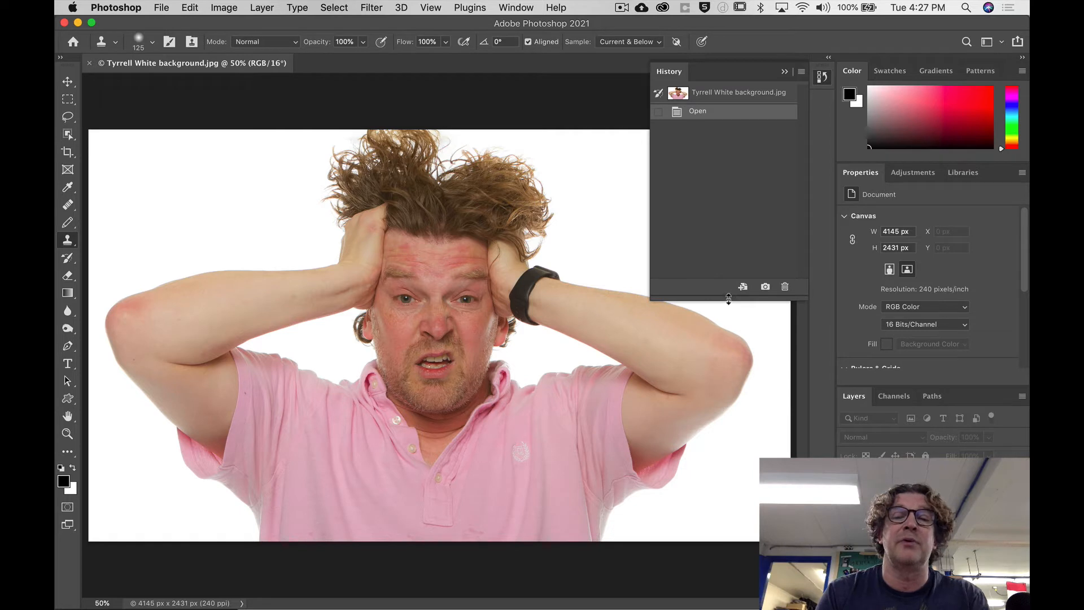
pyautogui.moveTo(728, 299); pyautogui.dragTo(729, 160)
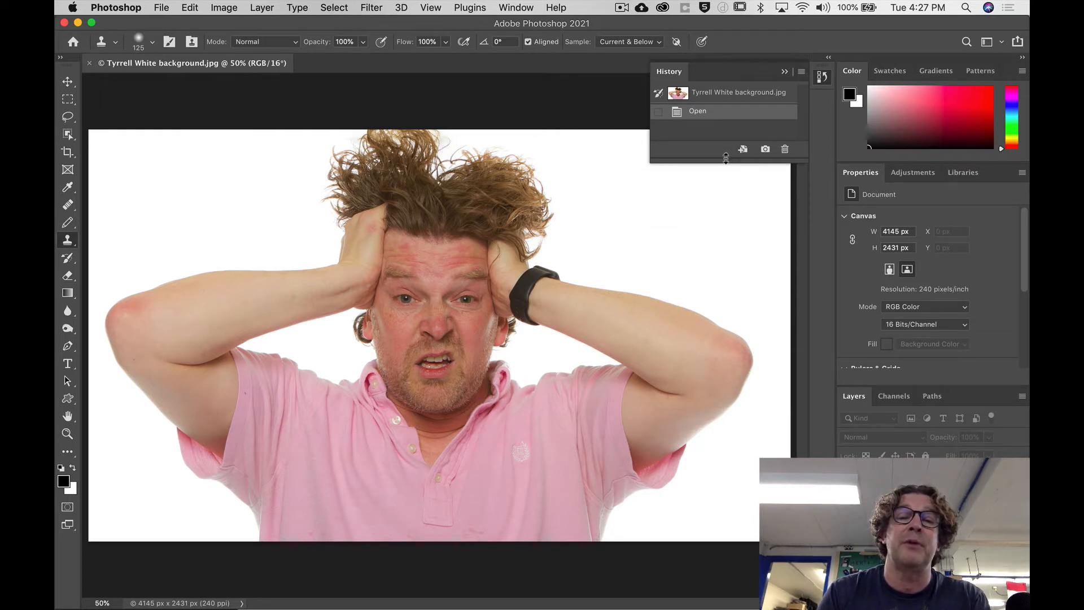
pyautogui.moveTo(717, 160); pyautogui.dragTo(726, 308)
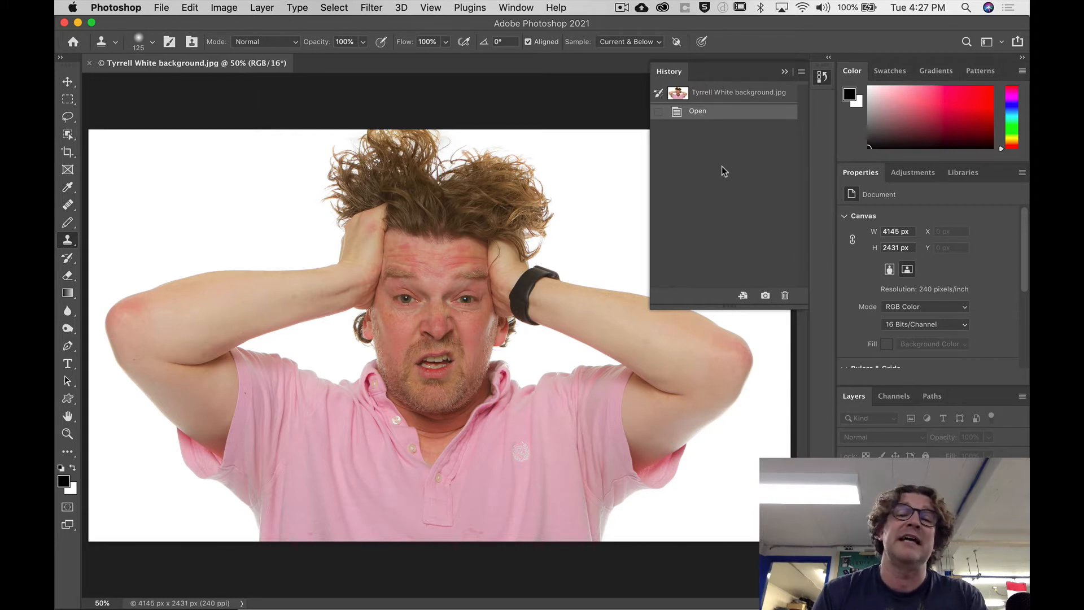
pyautogui.click(822, 75)
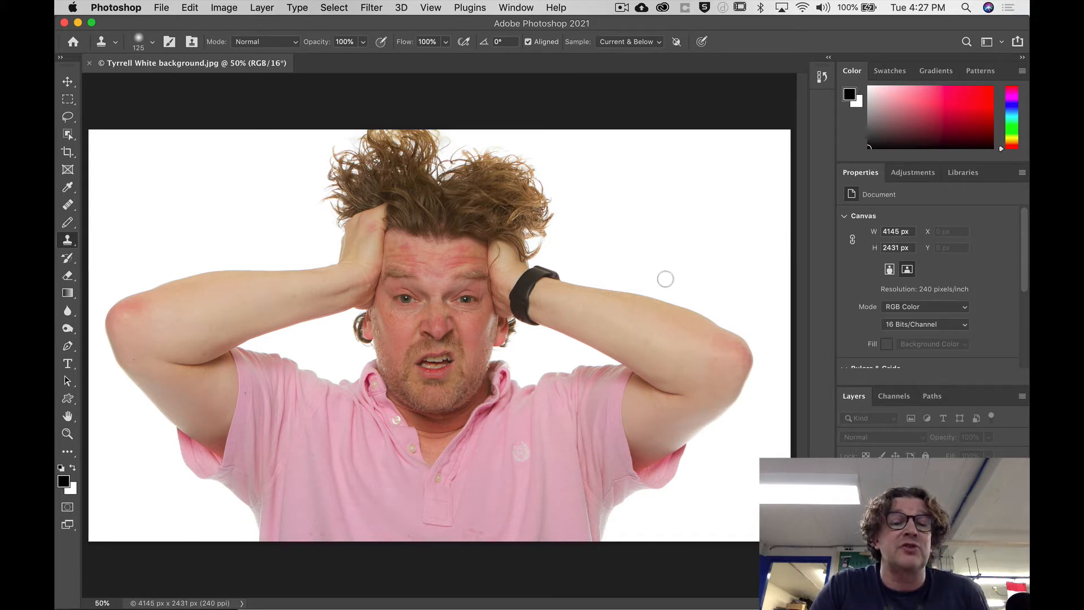
# Review the list of saved and built-in workspaces without switching away from Essentials (Default).
pyautogui.click(516, 8)
pyautogui.moveTo(690, 37)
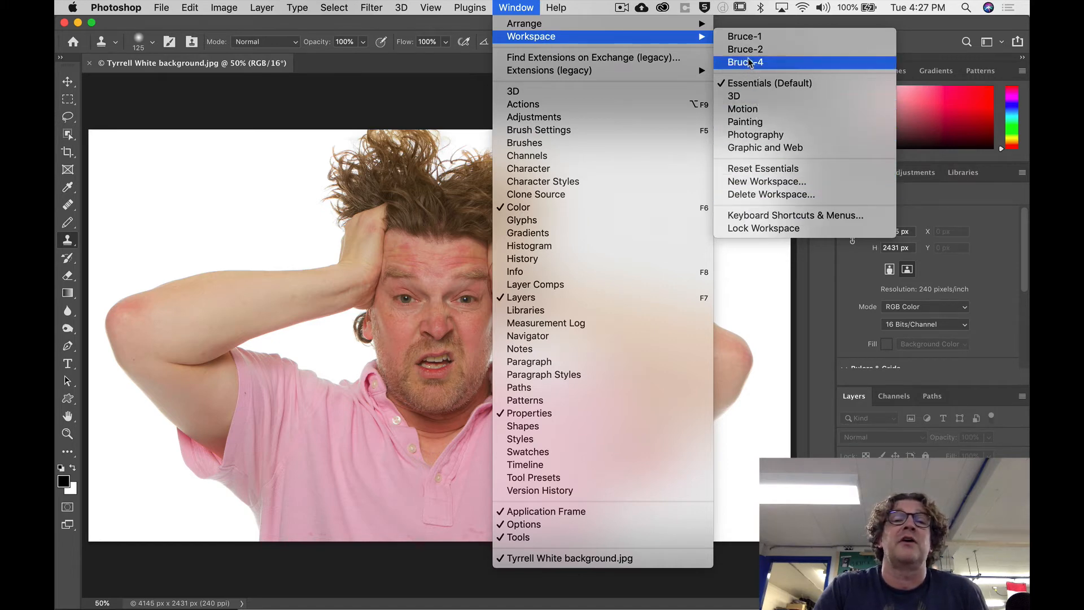
pyautogui.click(516, 7)
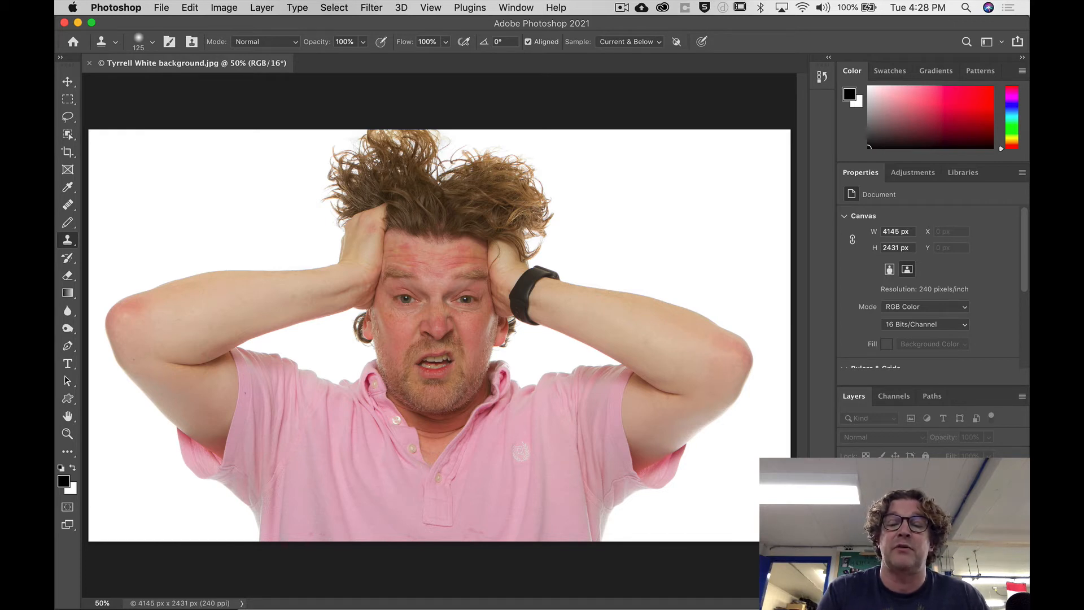
# Convert the locked background into a regular layer named Original.
pyautogui.doubleClick(909, 477)
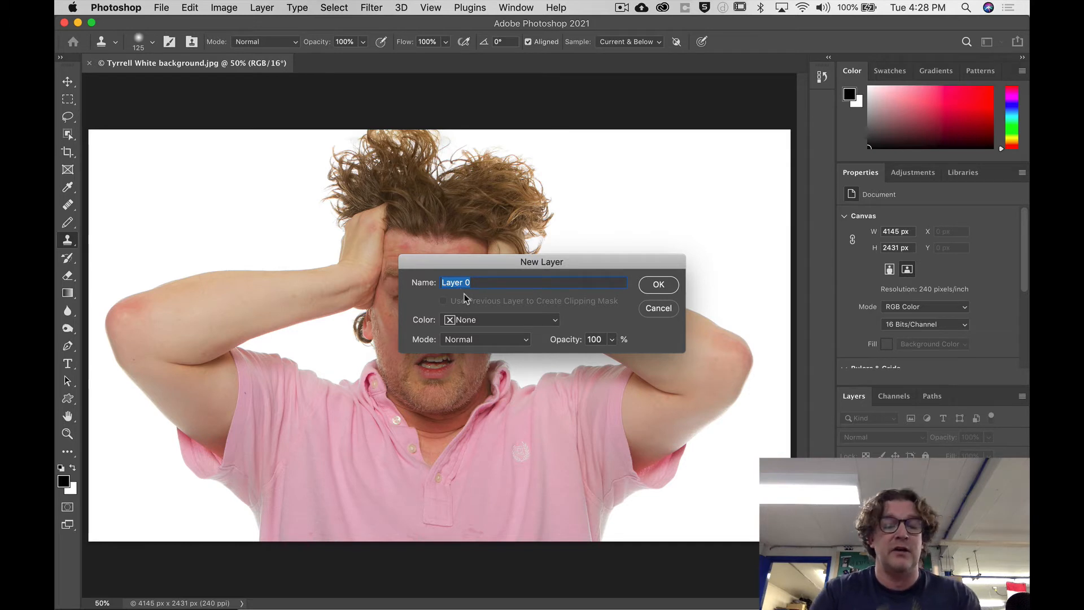
pyautogui.write('Or')
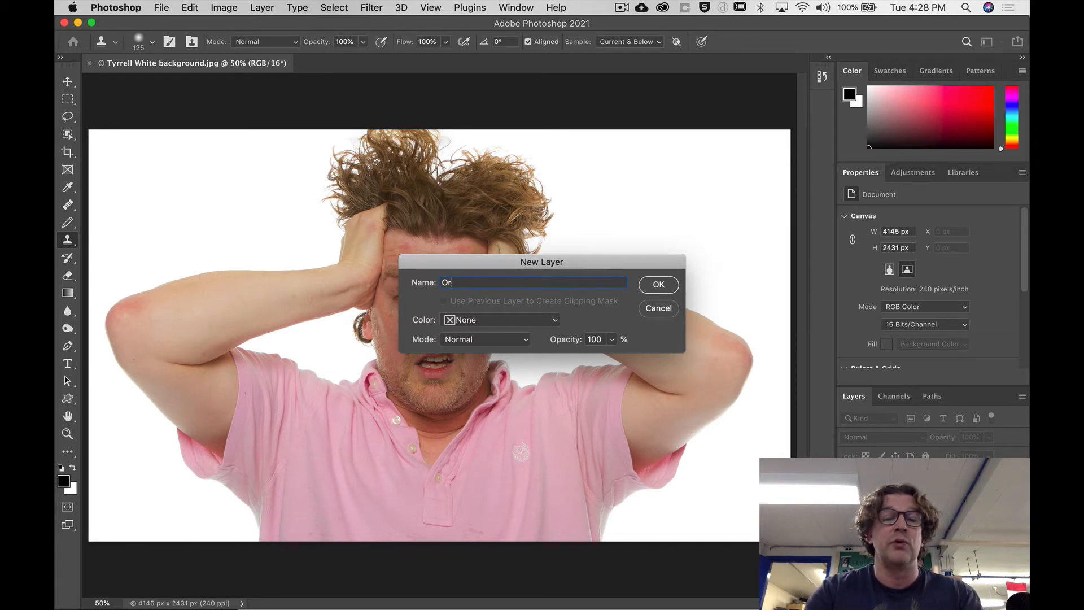
pyautogui.write('ig')
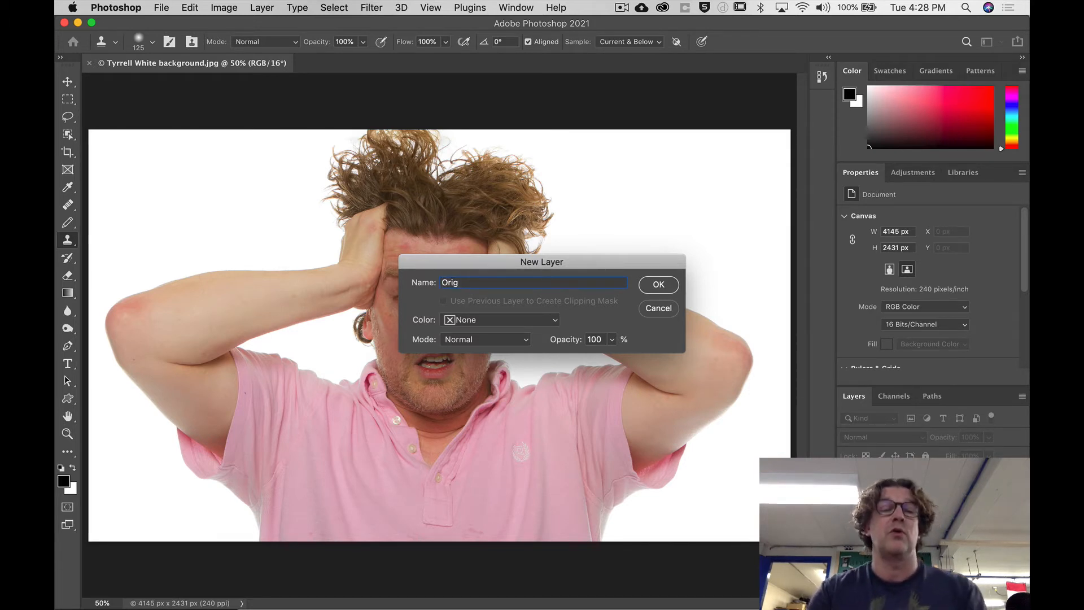
pyautogui.write('inal')
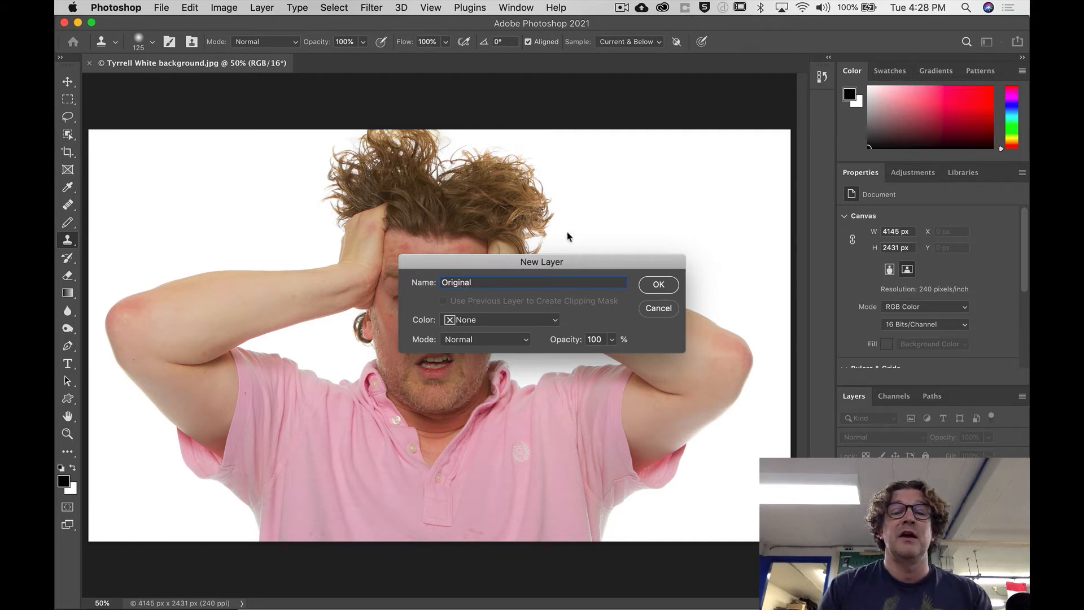
pyautogui.click(658, 286)
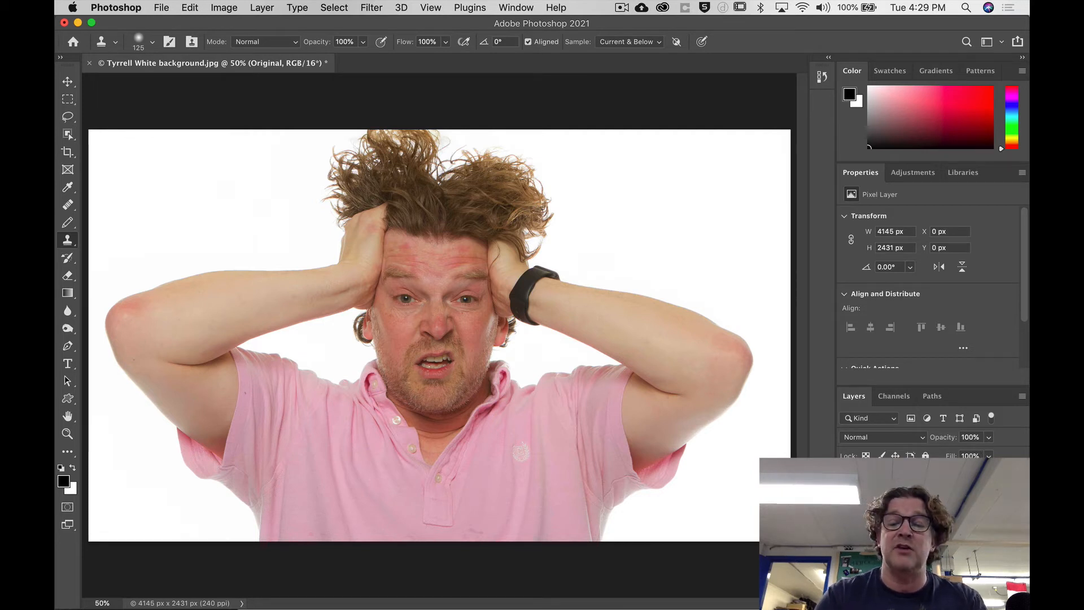
# Duplicate the Original layer and name the copy Play.
pyautogui.press('super+j')
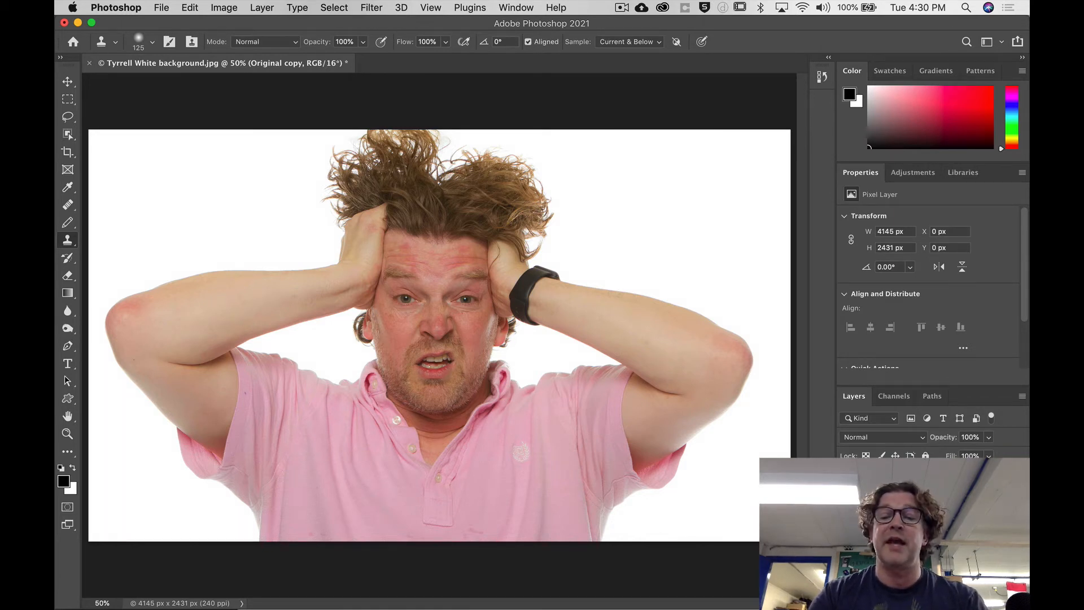
pyautogui.press('Return')
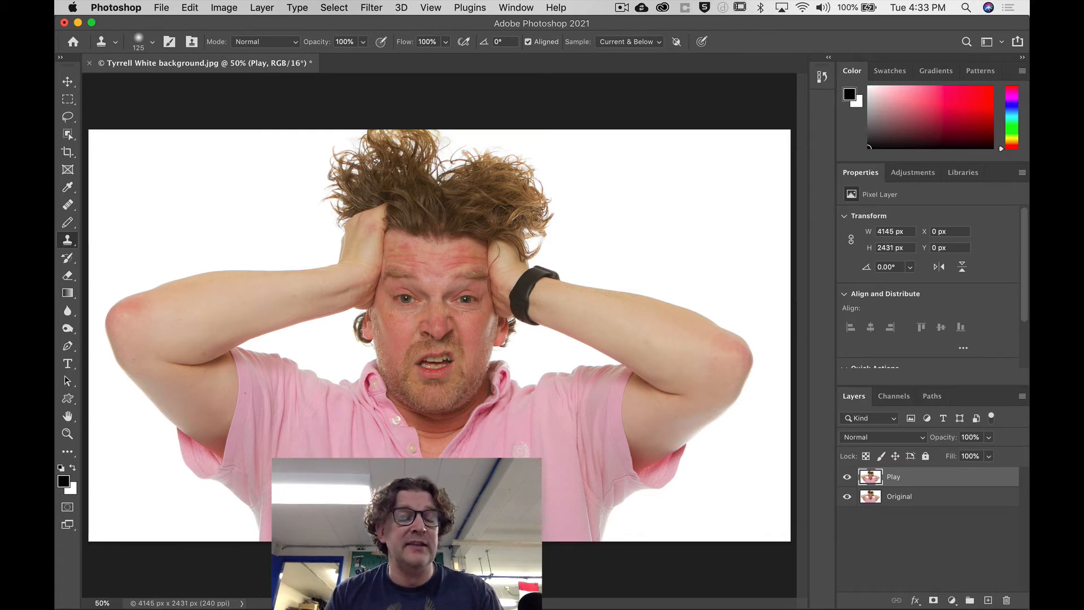
# Magnify the eye on the left of the portrait to 200% with the Zoom tool.
pyautogui.press('z')
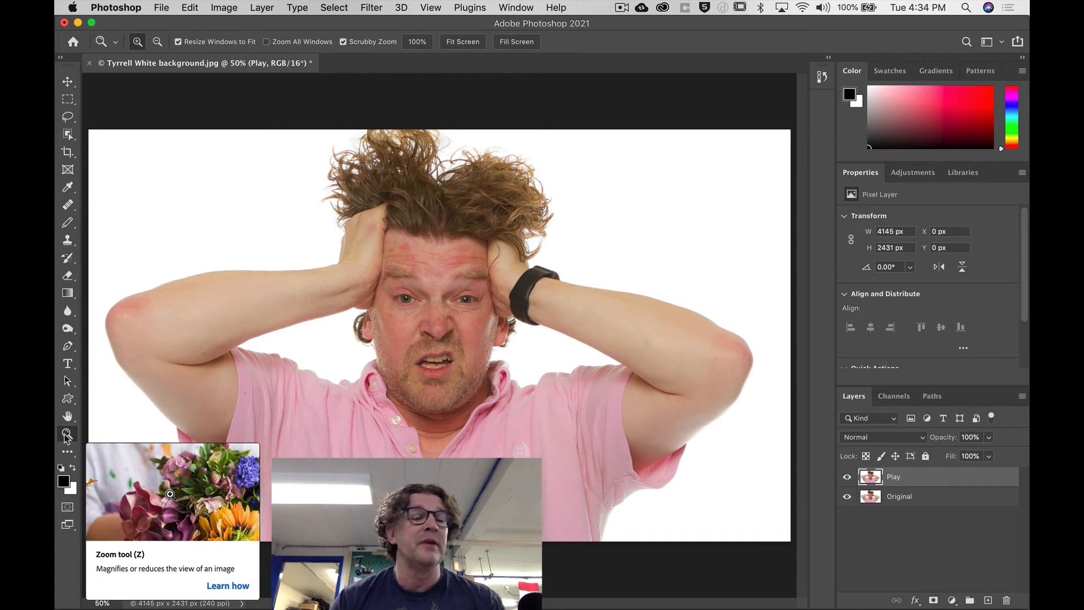
pyautogui.click(407, 299)
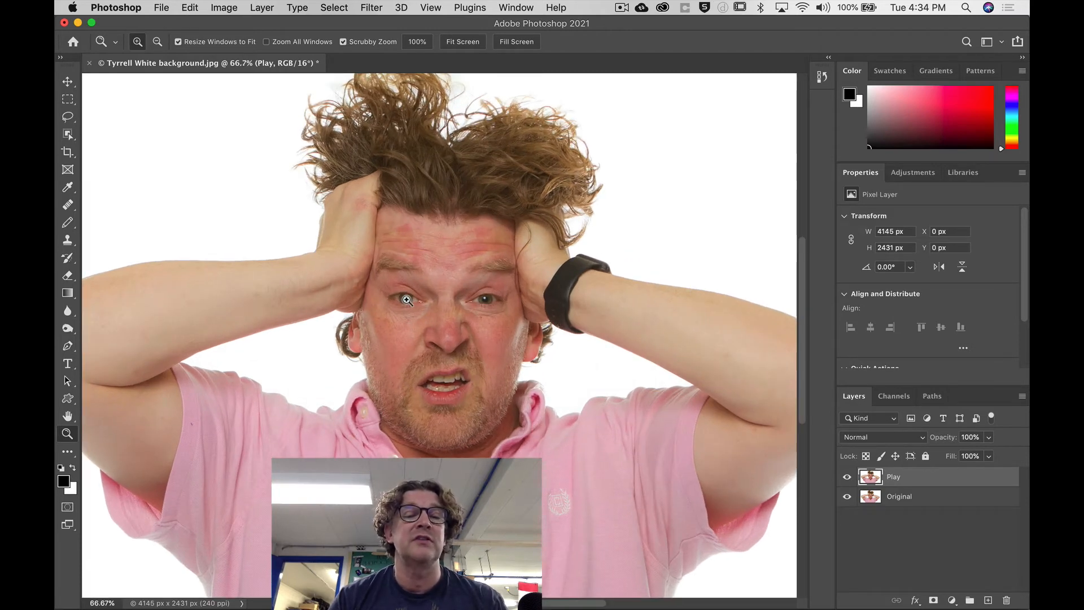
pyautogui.click(406, 300)
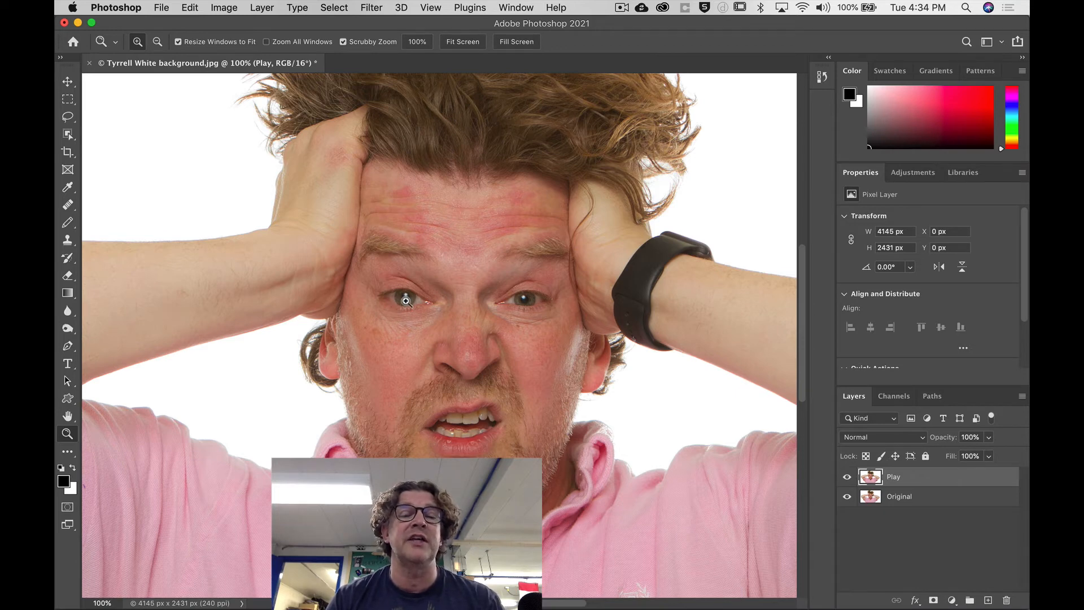
pyautogui.click(405, 301)
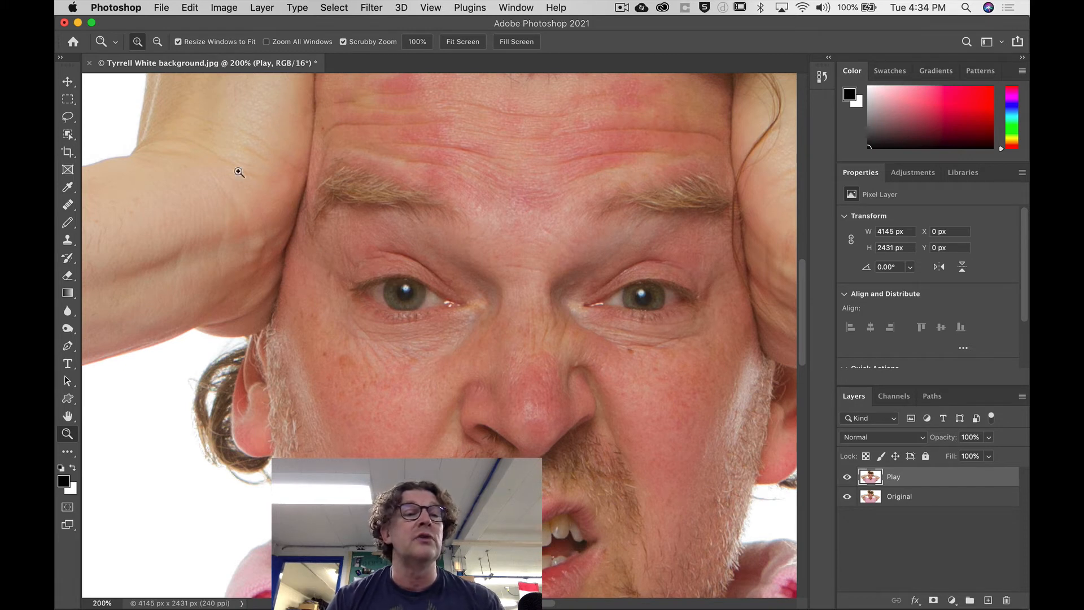
# Switch the Zoom tool temporarily to zooming out and reduce the view from the eye to 66.7%.
pyautogui.press('alt')
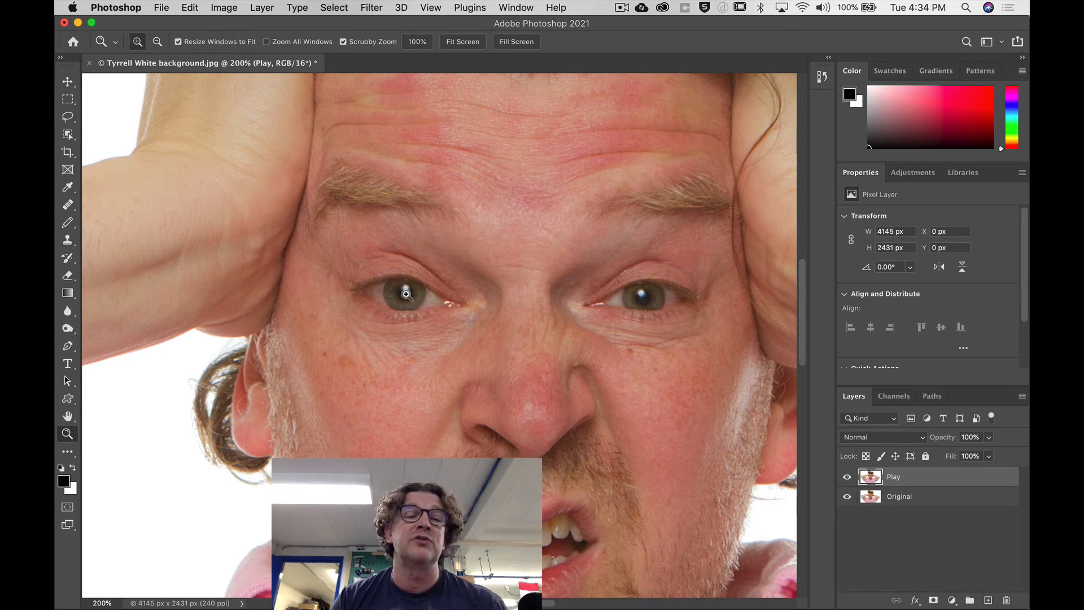
pyautogui.press('alt')
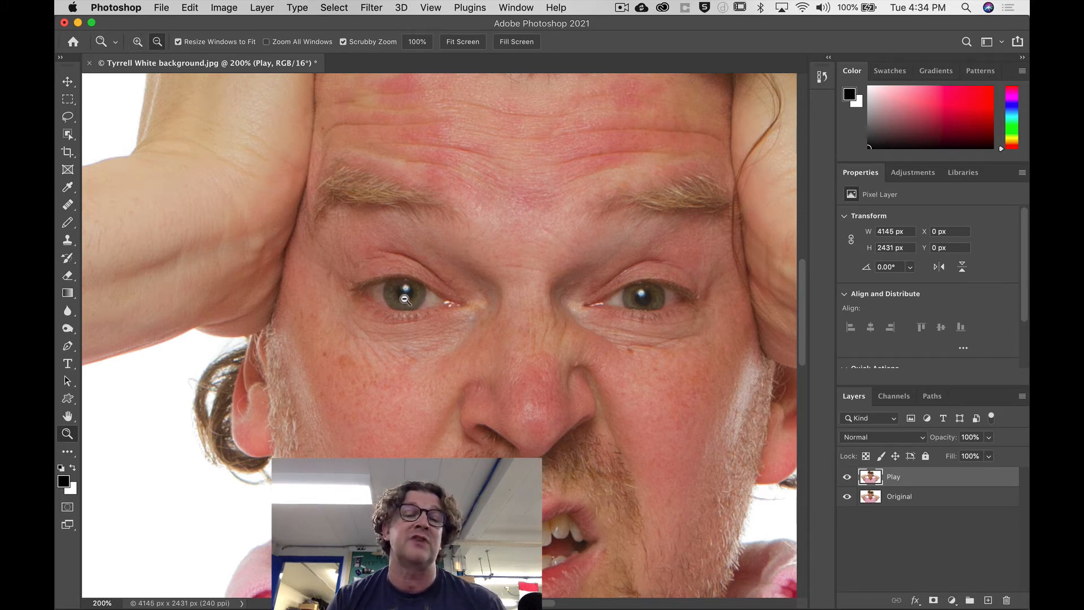
pyautogui.press('alt')
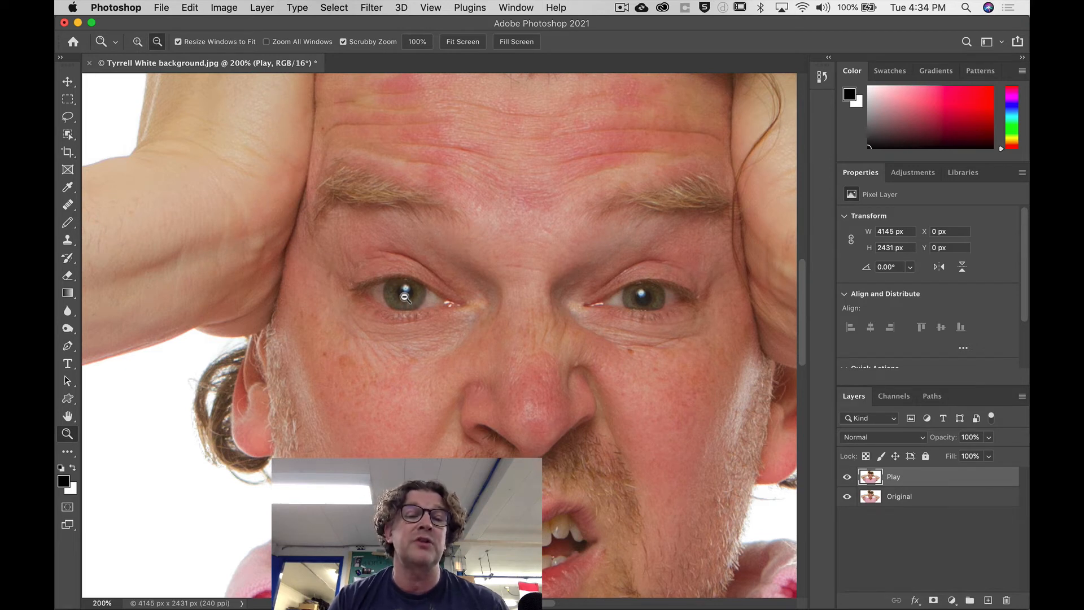
pyautogui.press('alt')
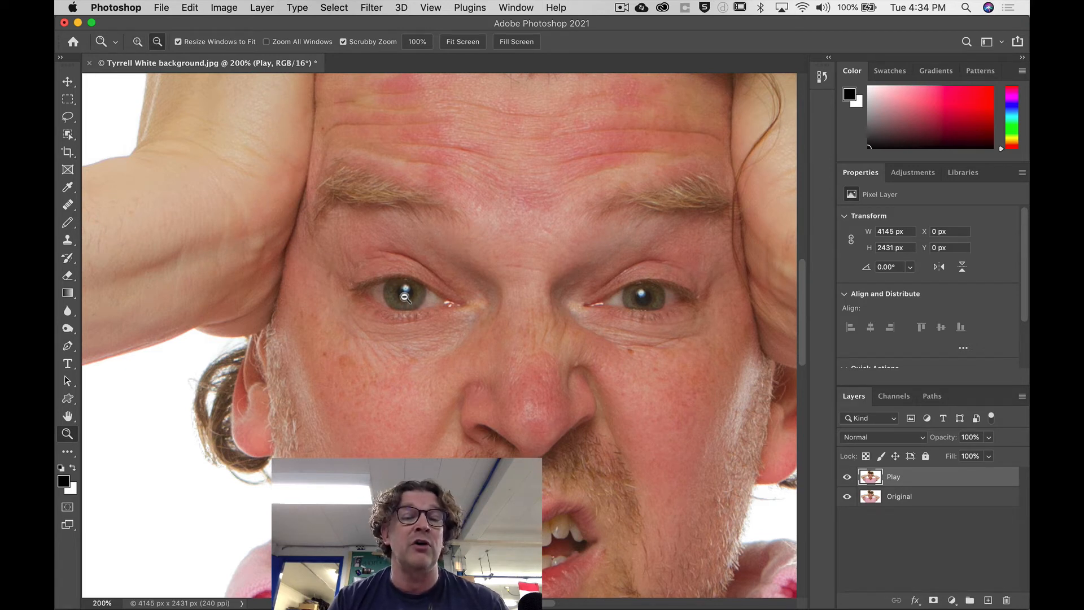
pyautogui.press('alt')
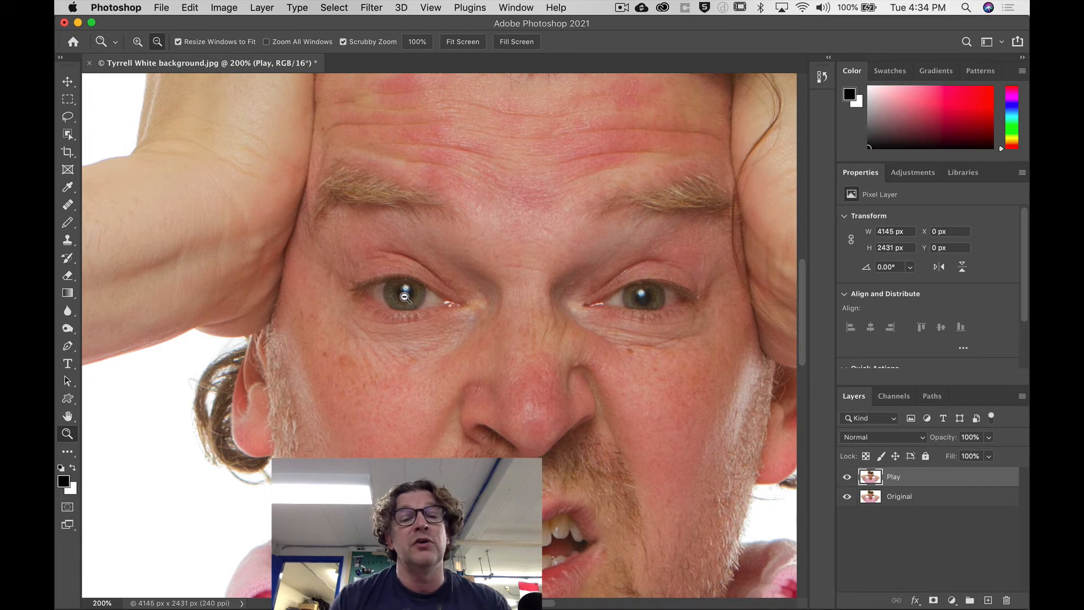
pyautogui.keyDown('alt'); pyautogui.click(405, 296); pyautogui.keyUp('alt')
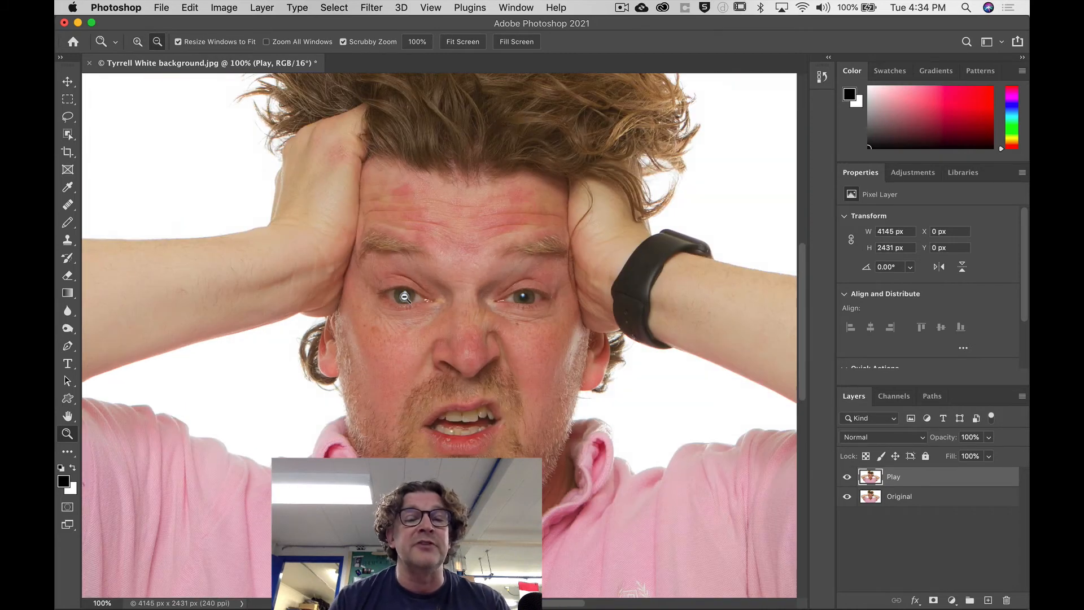
pyautogui.keyDown('alt'); pyautogui.click(404, 296); pyautogui.keyUp('alt')
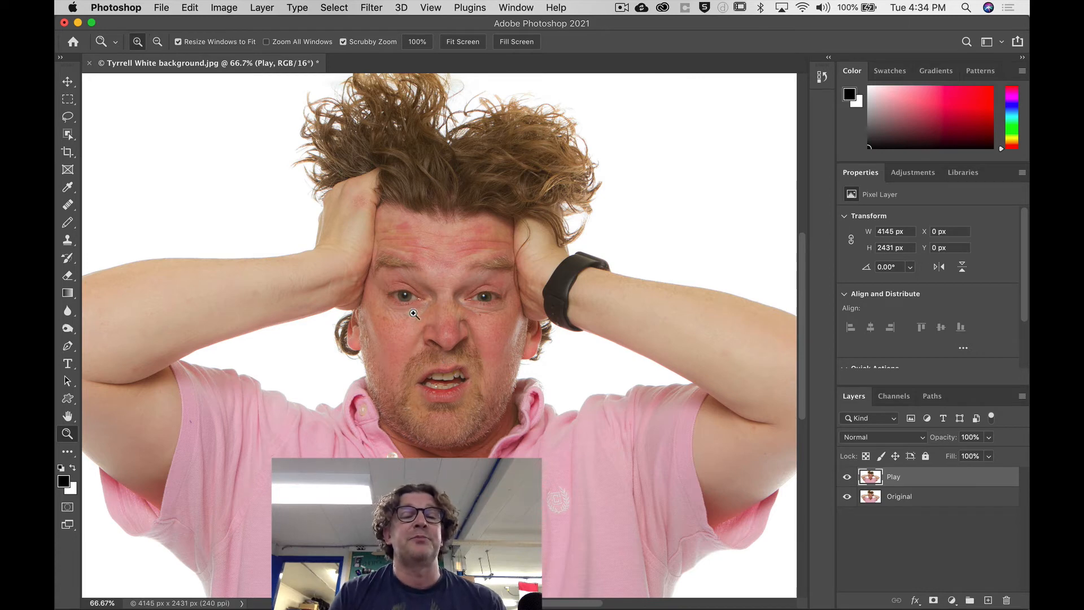
# Practise zooming in on the same eye to 200% and back out to 66.7%.
pyautogui.click(404, 297)
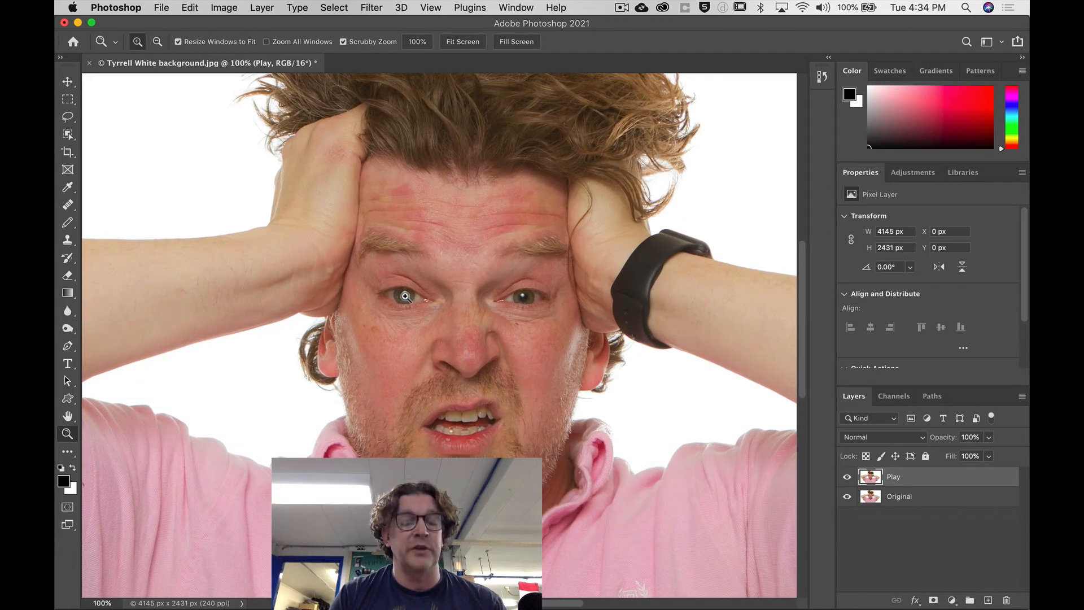
pyautogui.click(404, 296)
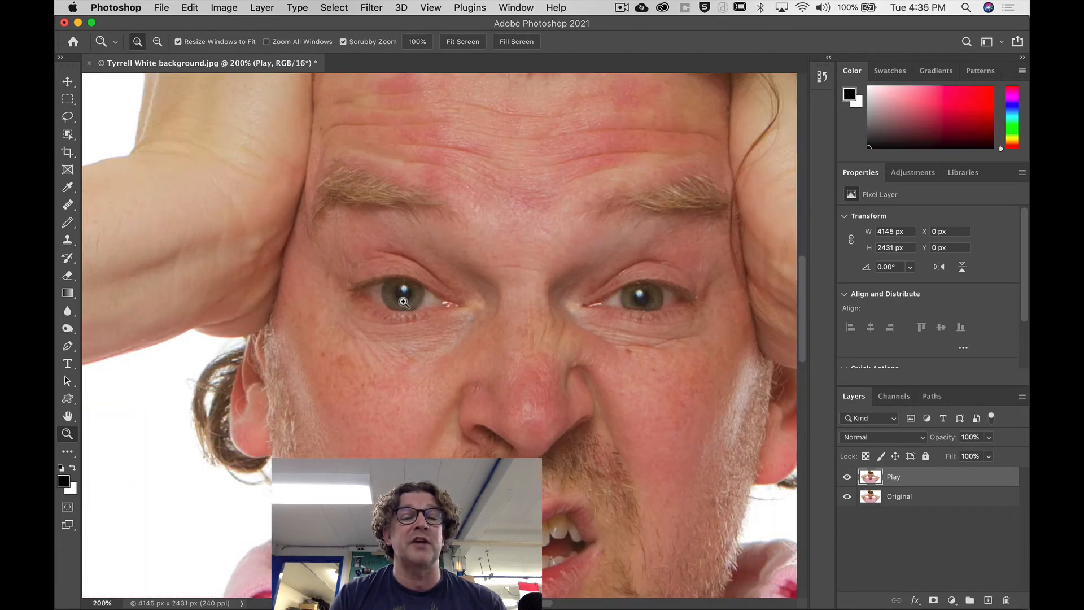
pyautogui.keyDown('alt'); pyautogui.click(404, 300); pyautogui.keyUp('alt')
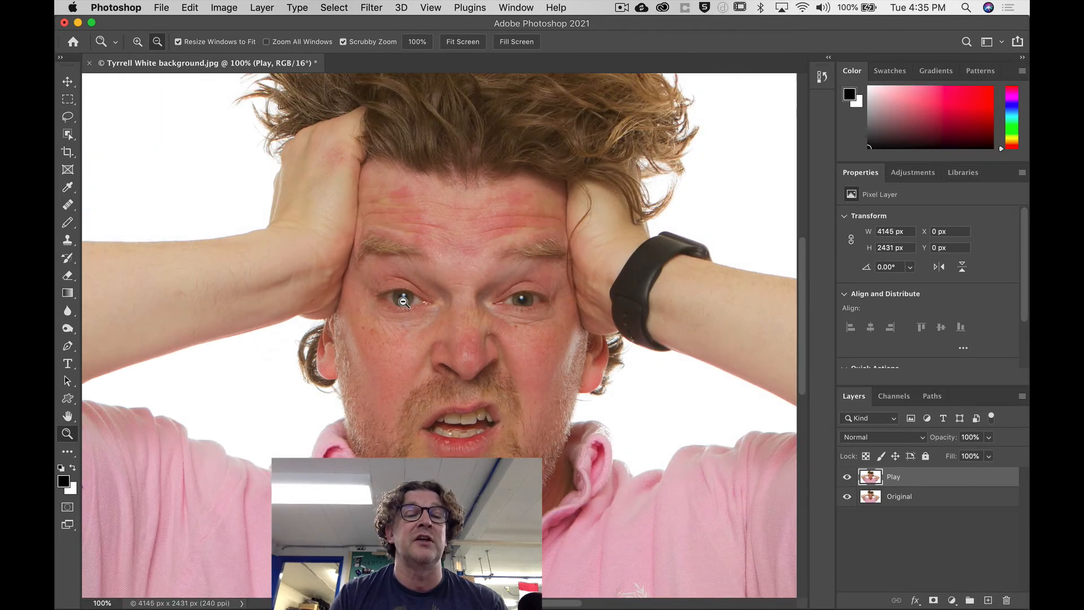
pyautogui.keyDown('alt'); pyautogui.click(403, 301); pyautogui.keyUp('alt')
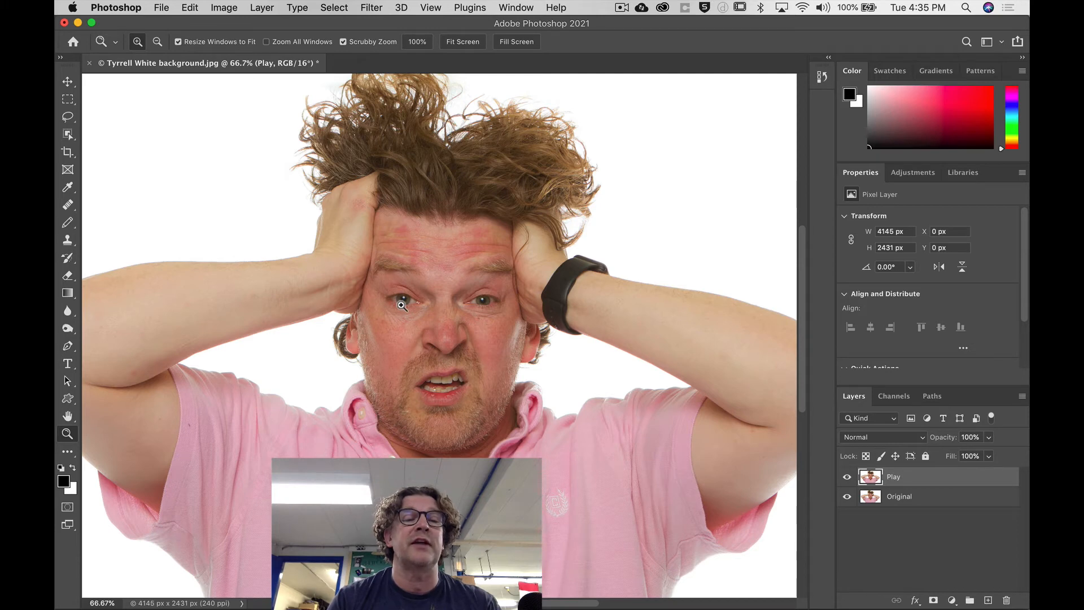
# Use Scrubby Zoom on the portrait, enlarge the left eye to 300%, and fit the whole image on screen.
pyautogui.moveTo(401, 305); pyautogui.dragTo(305, 294)
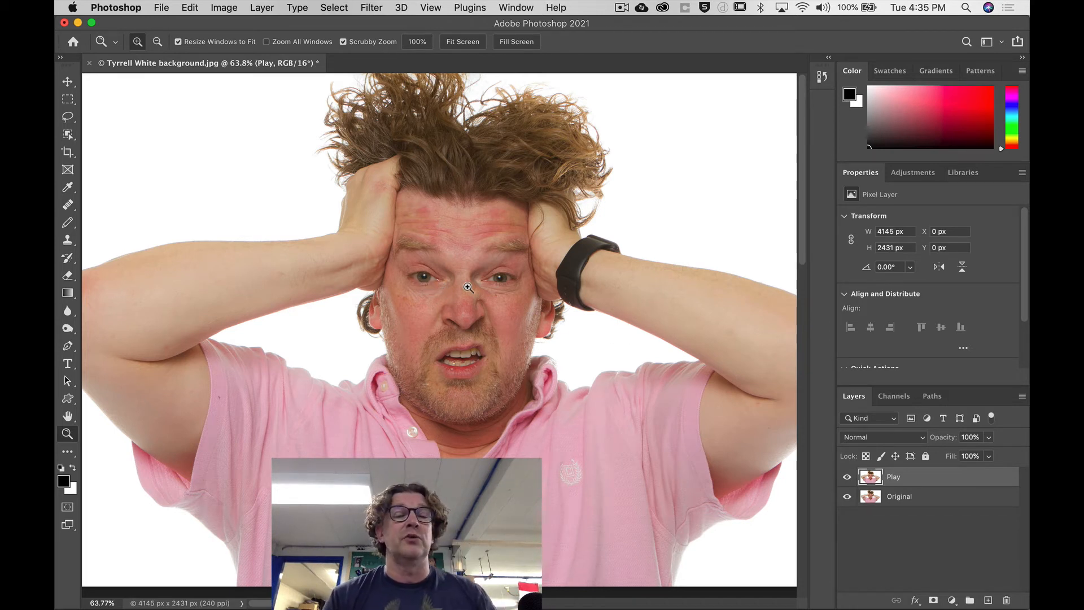
pyautogui.click(419, 276)
pyautogui.moveTo(419, 276); pyautogui.dragTo(420, 276)
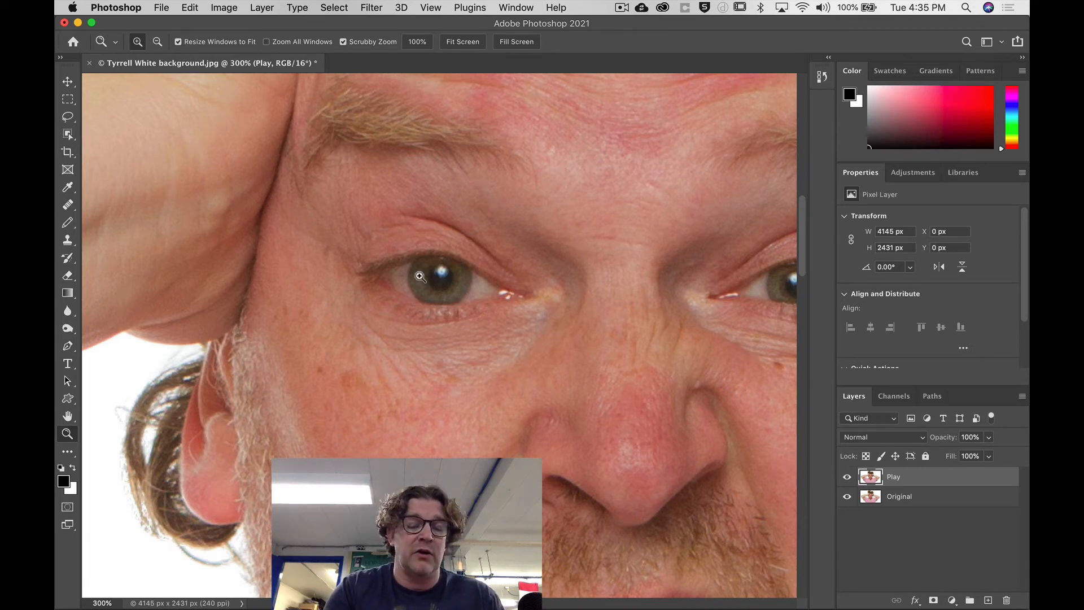
pyautogui.press('super+0')
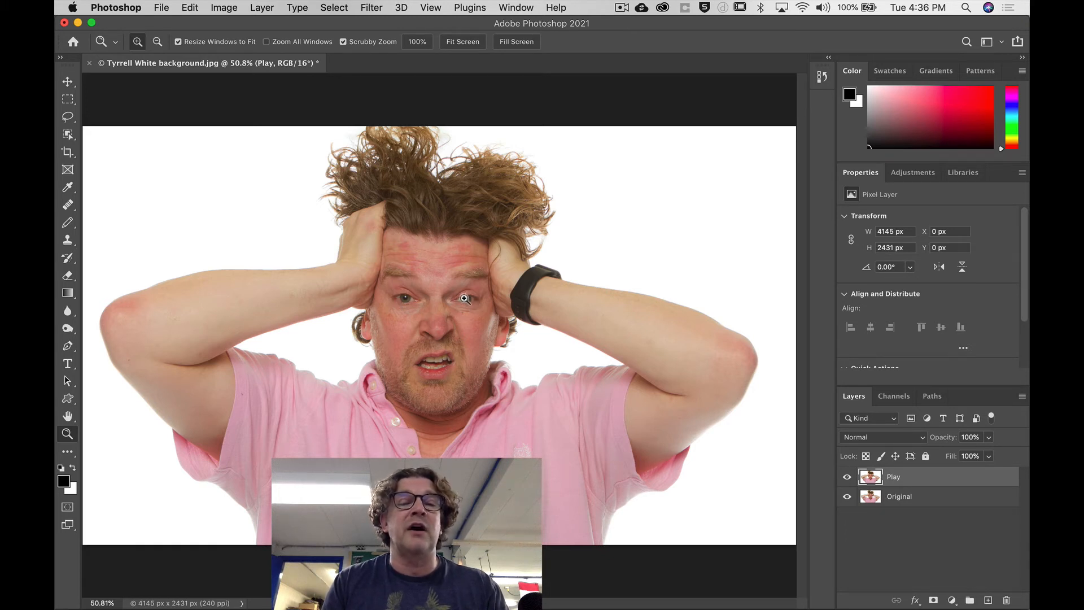
# Zoom in on the eyes to about 253% and pan across the face with the Hand tool.
pyautogui.moveTo(464, 298); pyautogui.dragTo(550, 300)
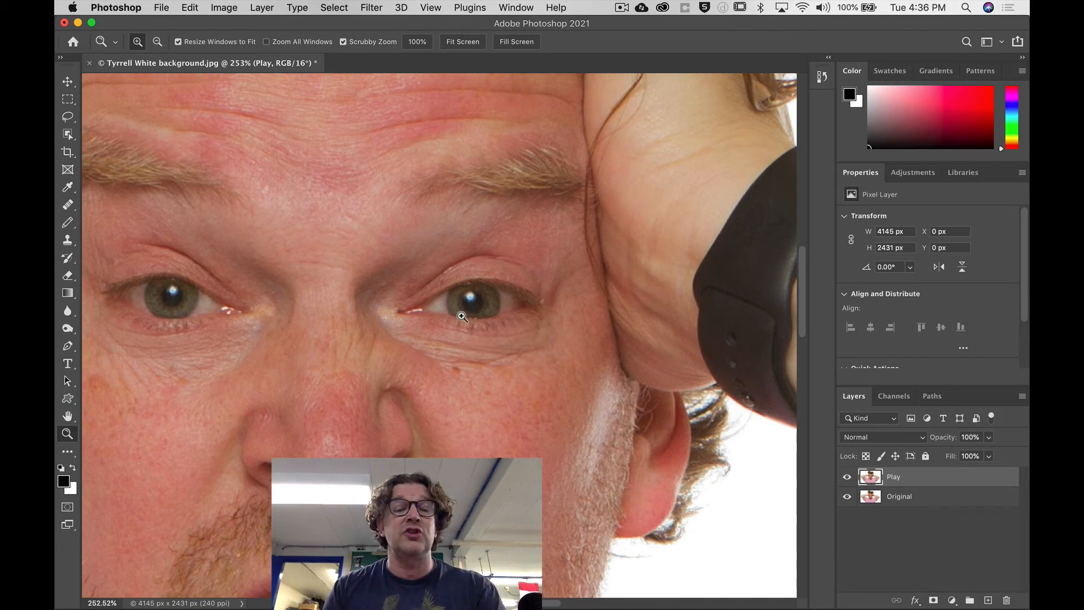
pyautogui.press('h')
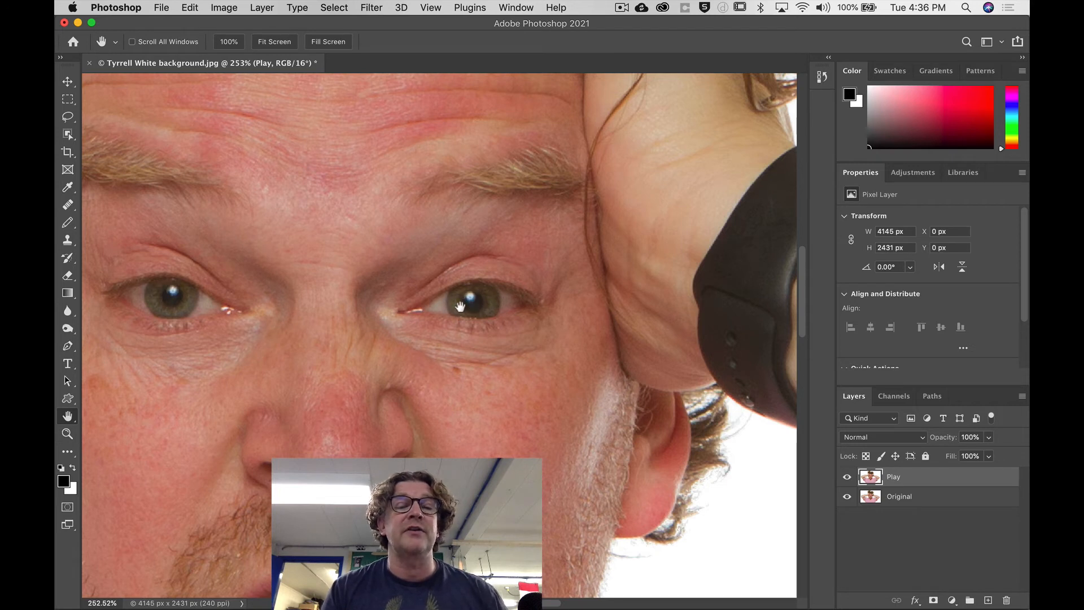
pyautogui.moveTo(371, 356); pyautogui.dragTo(648, 343)
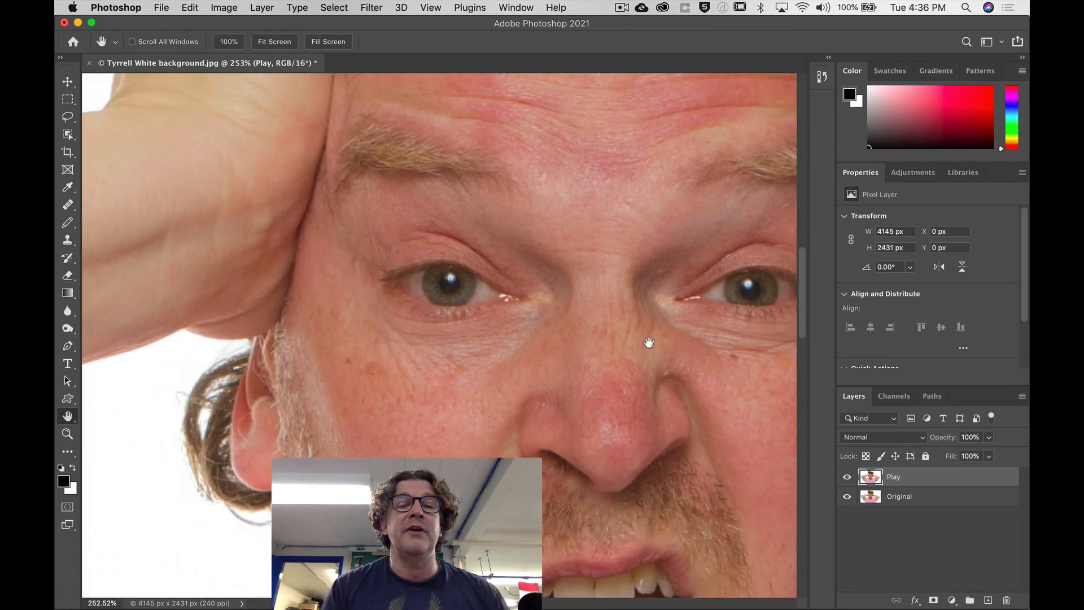
pyautogui.moveTo(411, 332); pyautogui.dragTo(315, 314)
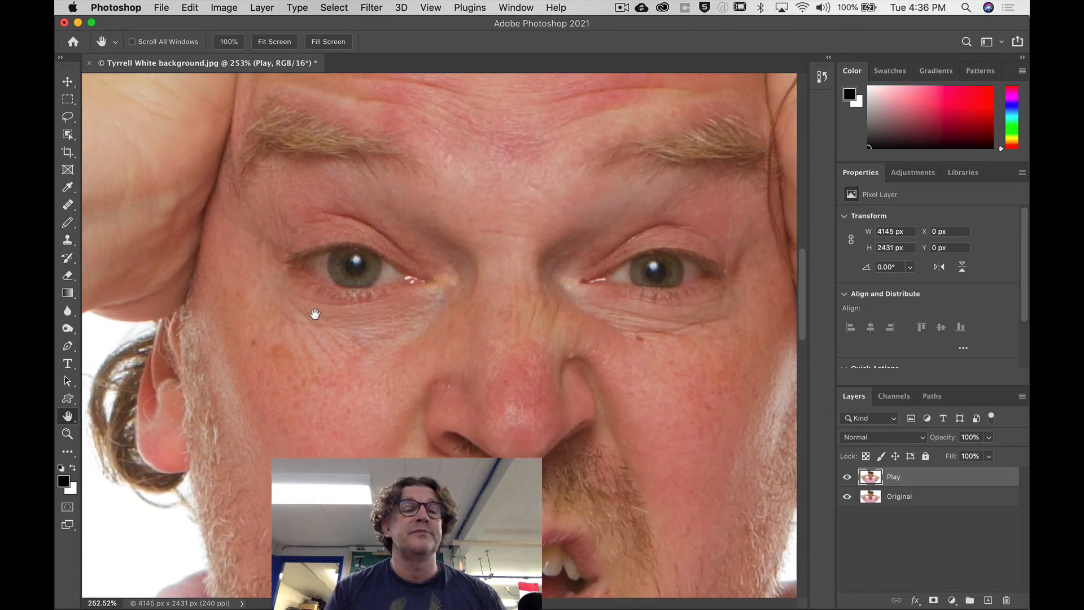
pyautogui.moveTo(371, 273); pyautogui.dragTo(398, 302)
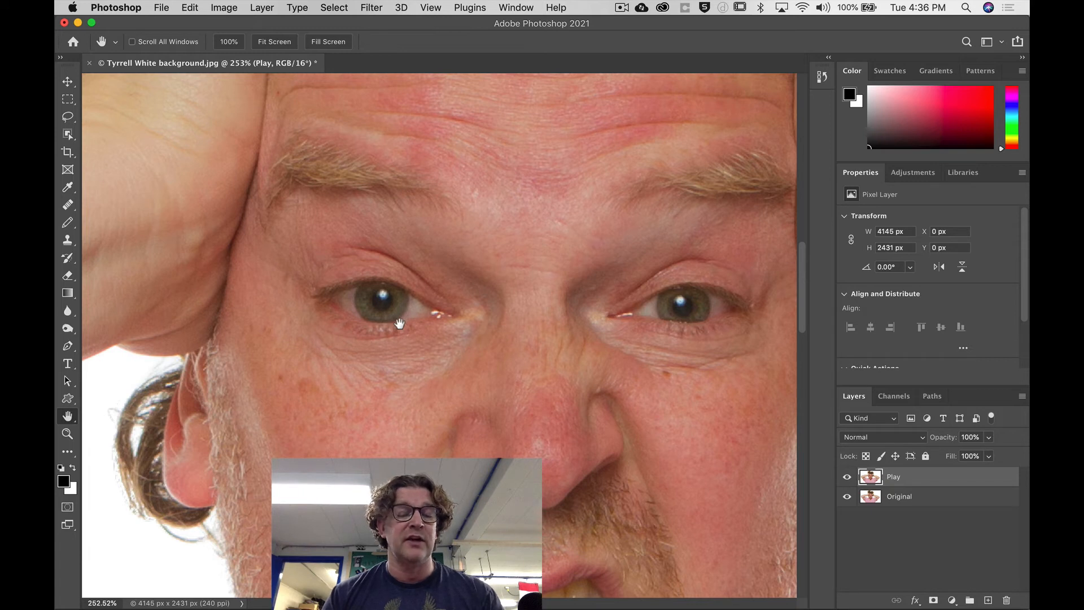
# Return to the Zoom tool and practise panning around the face by switching temporarily to the Hand tool.
pyautogui.press('z')
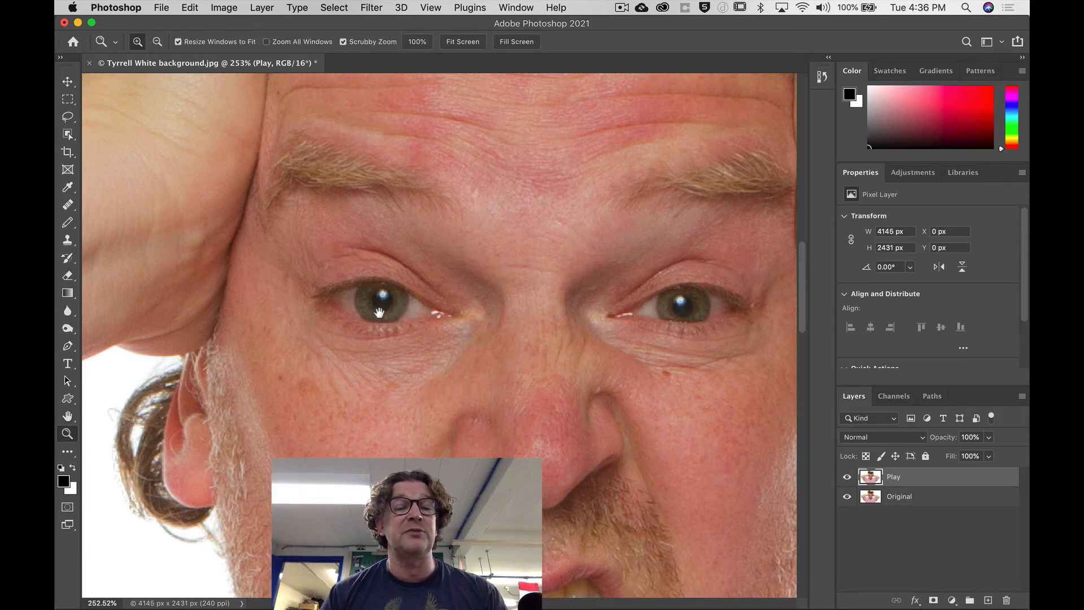
pyautogui.moveTo(508, 353); pyautogui.dragTo(285, 327)
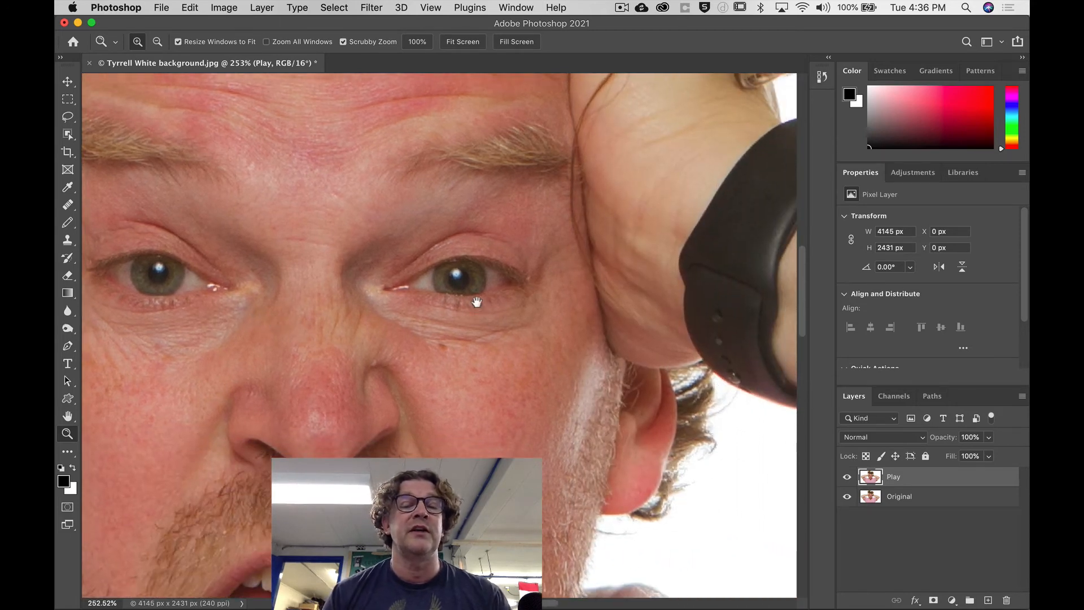
pyautogui.moveTo(476, 300); pyautogui.dragTo(663, 306)
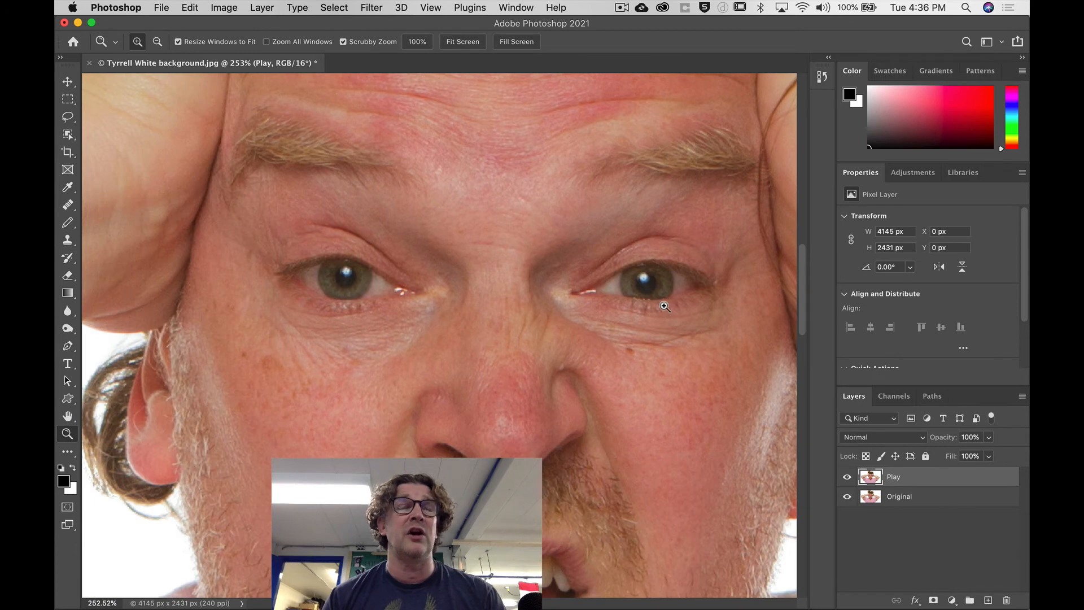
pyautogui.moveTo(364, 329); pyautogui.dragTo(421, 174)
pyautogui.moveTo(558, 222); pyautogui.dragTo(576, 428)
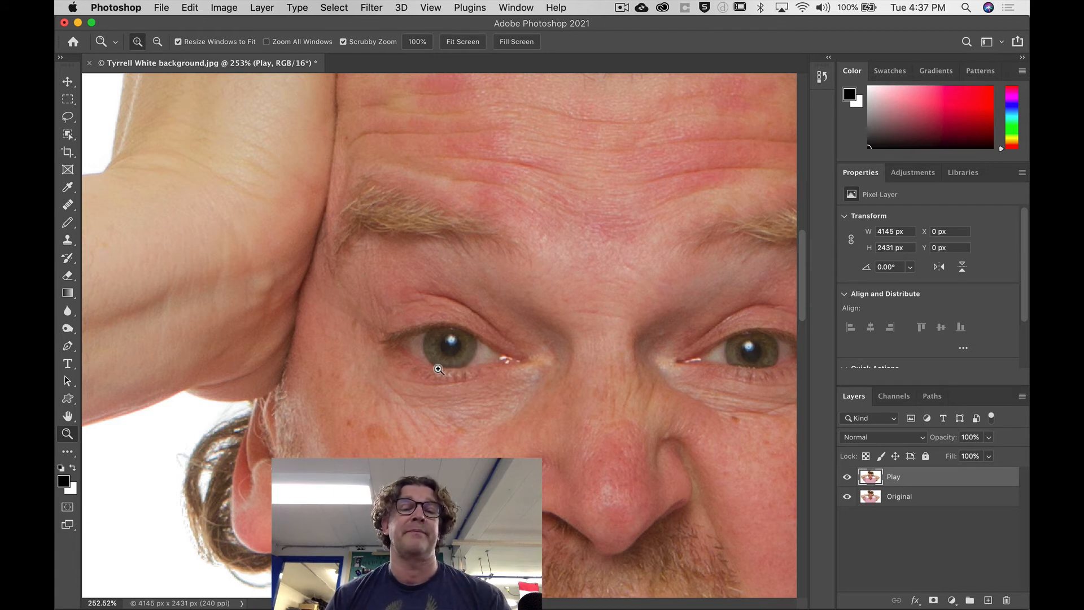
pyautogui.moveTo(461, 370); pyautogui.dragTo(425, 342)
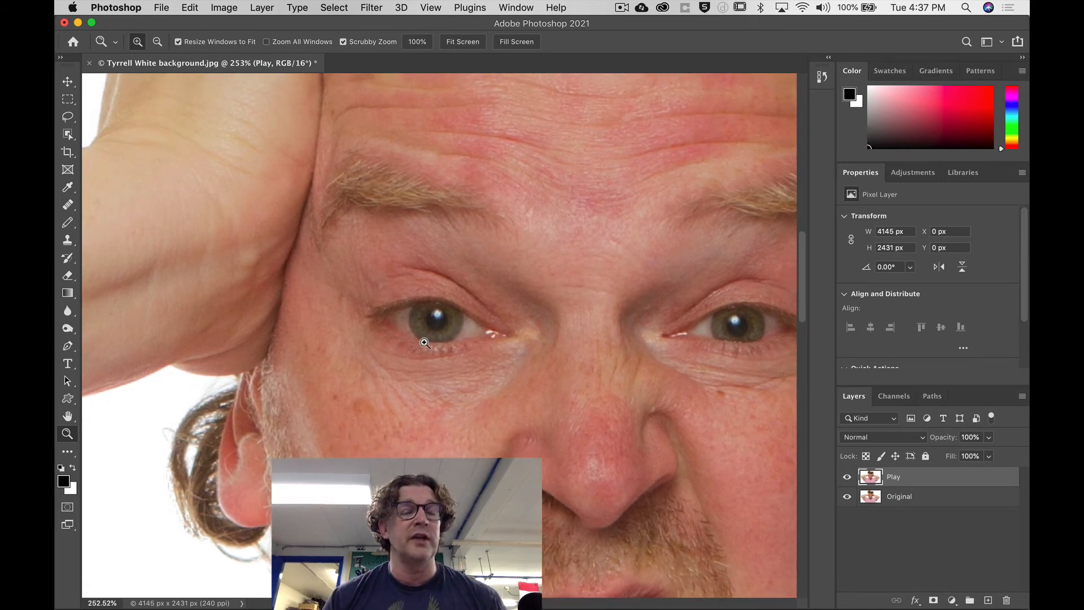
# Draw a freehand Lasso selection about 270 x 130 px around the eye on the left, including a ragged tail at its inner corner.
pyautogui.press('l')
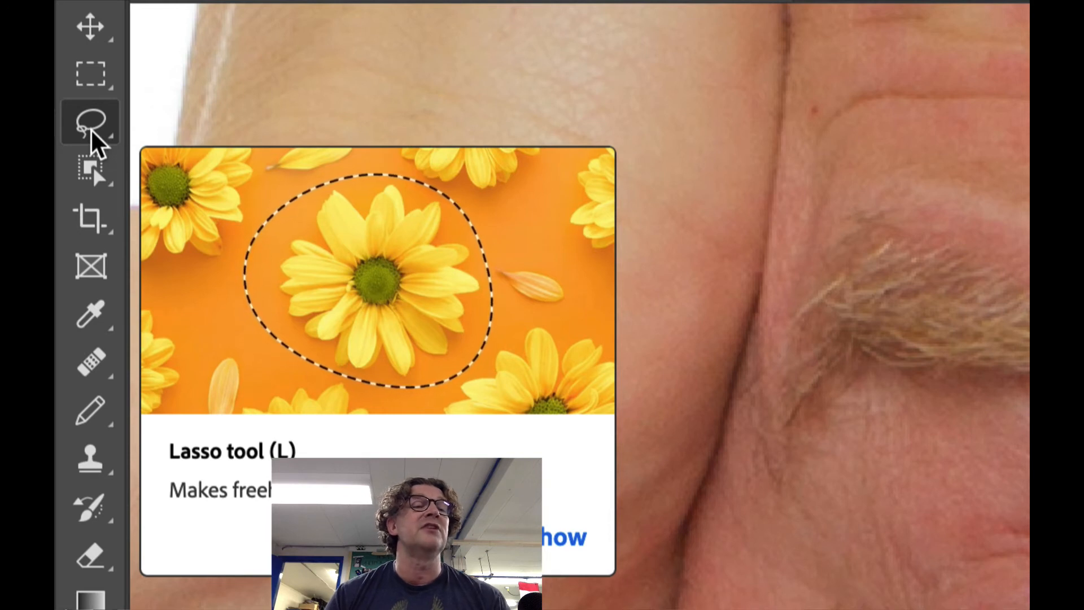
pyautogui.click(95, 131)
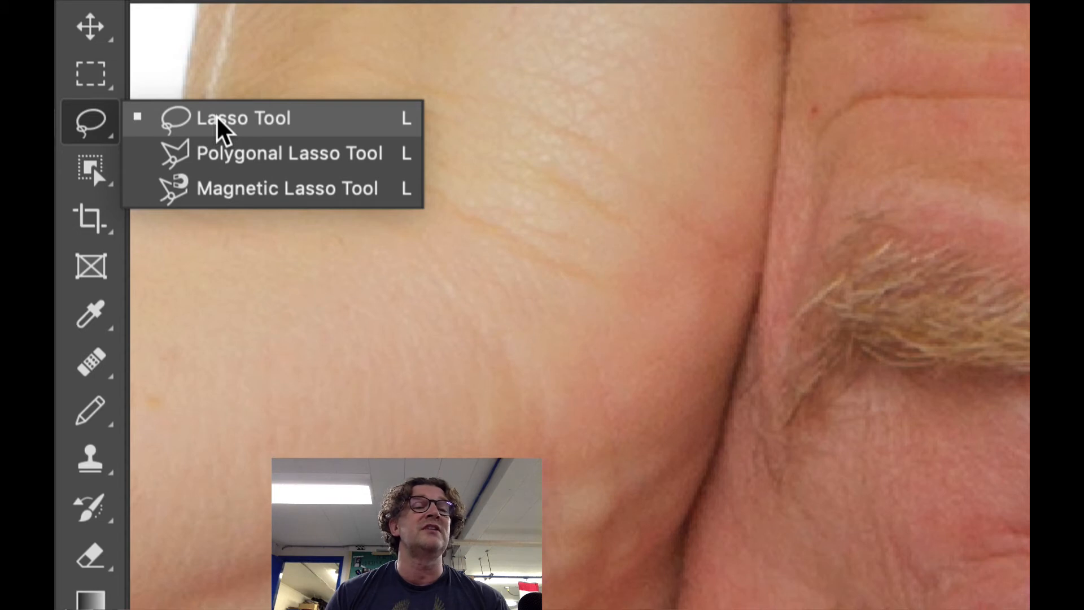
pyautogui.click(96, 125)
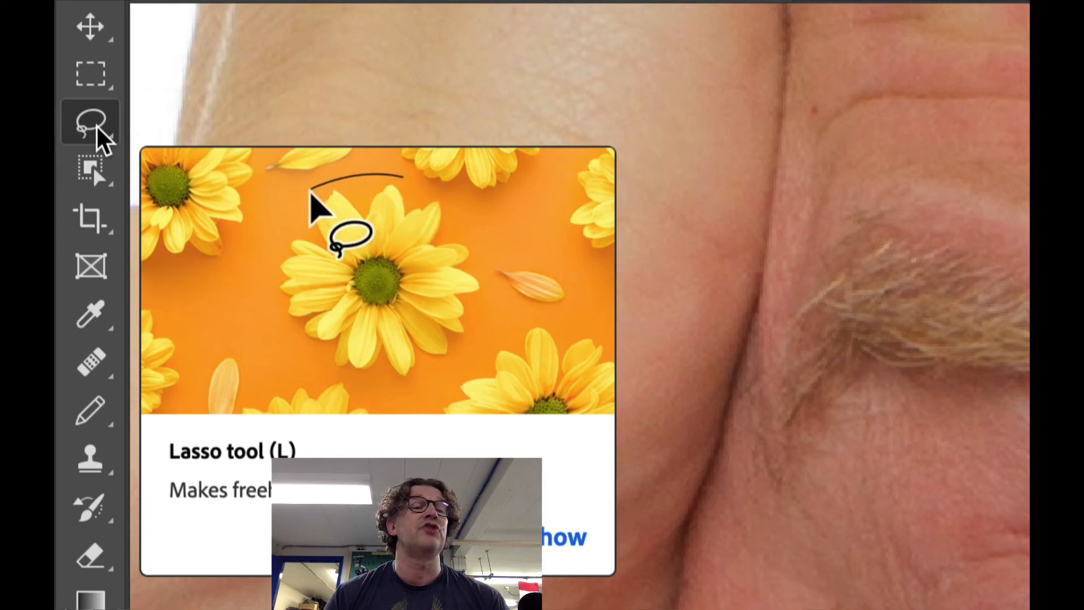
pyautogui.click(97, 125)
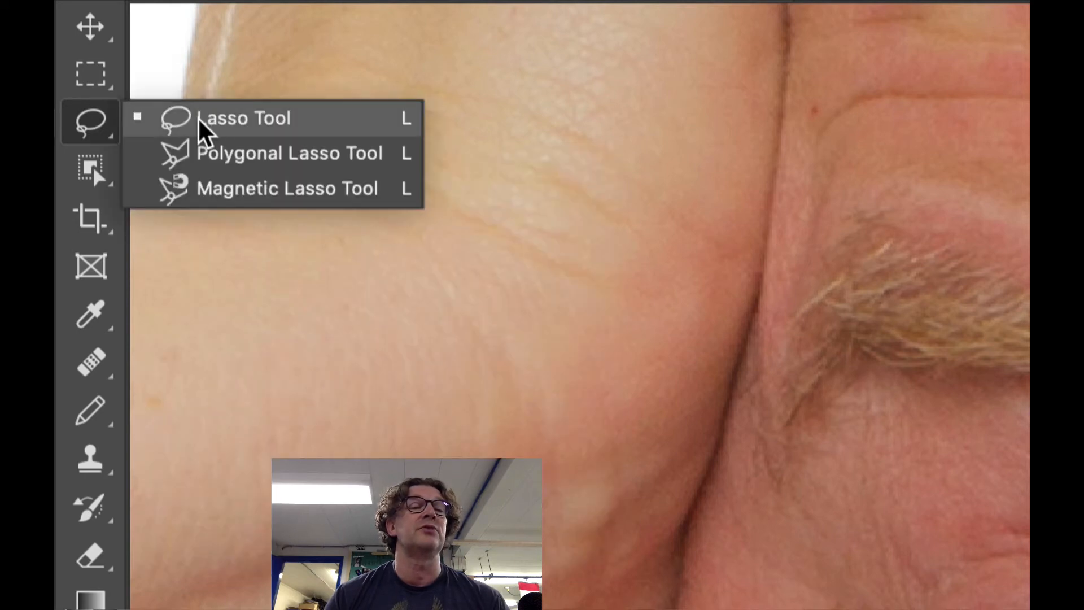
pyautogui.click(214, 126)
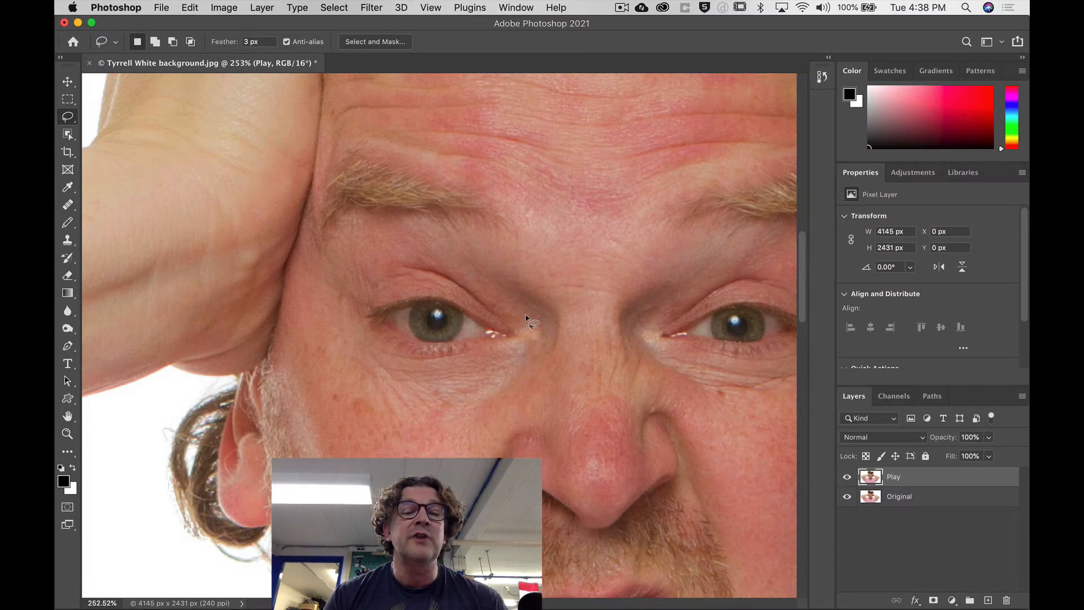
pyautogui.moveTo(525, 318)
pyautogui.mouseDown()
pyautogui.moveTo(479, 295)
pyautogui.moveTo(384, 280)
pyautogui.moveTo(350, 326)
pyautogui.moveTo(364, 365)
pyautogui.moveTo(418, 374)
pyautogui.moveTo(530, 351)
pyautogui.mouseUp()
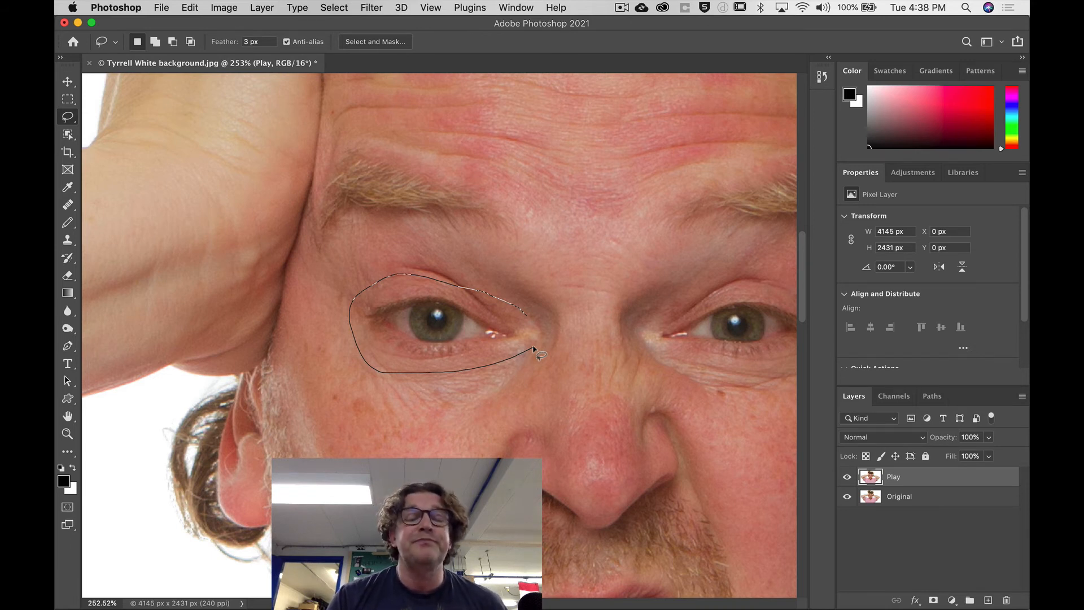
pyautogui.moveTo(533, 349); pyautogui.dragTo(553, 365)
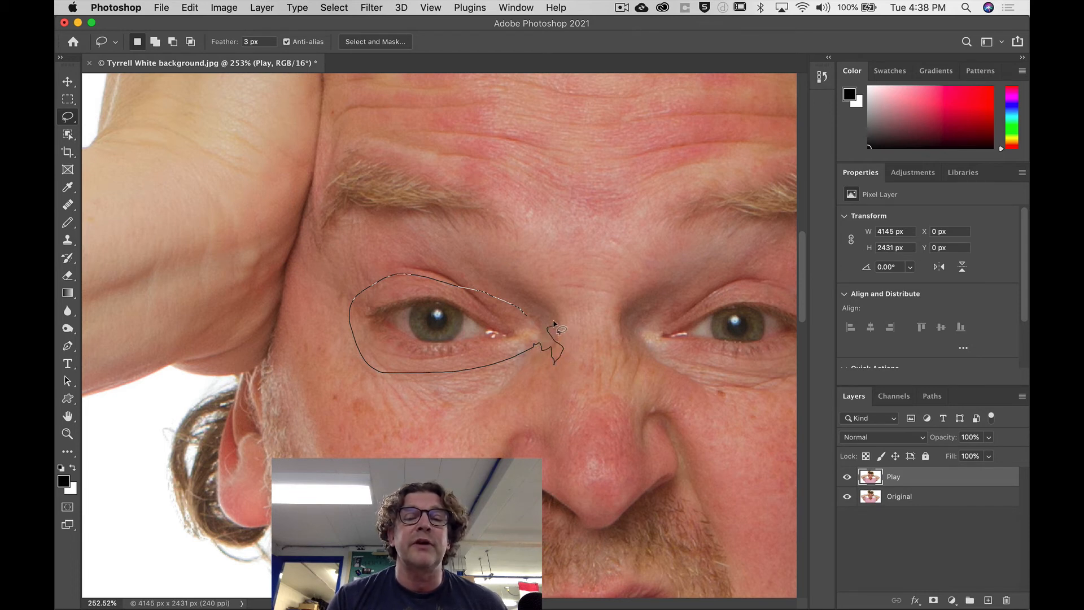
pyautogui.moveTo(560, 321); pyautogui.dragTo(568, 312)
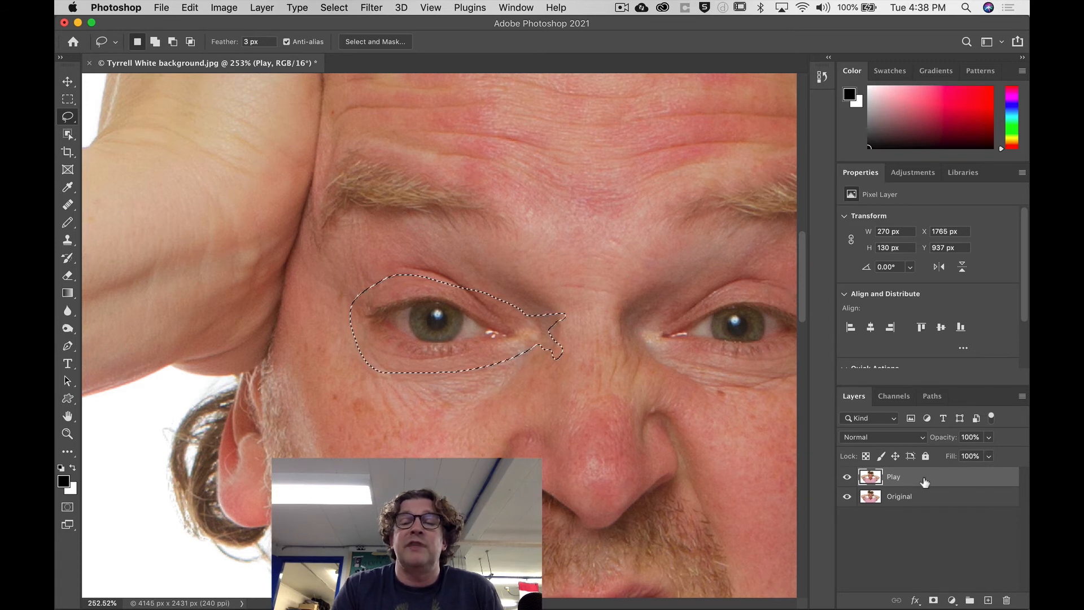
# Make the Play layer active and subtract the ragged tail at the inner corner from the eye selection.
pyautogui.click(933, 500)
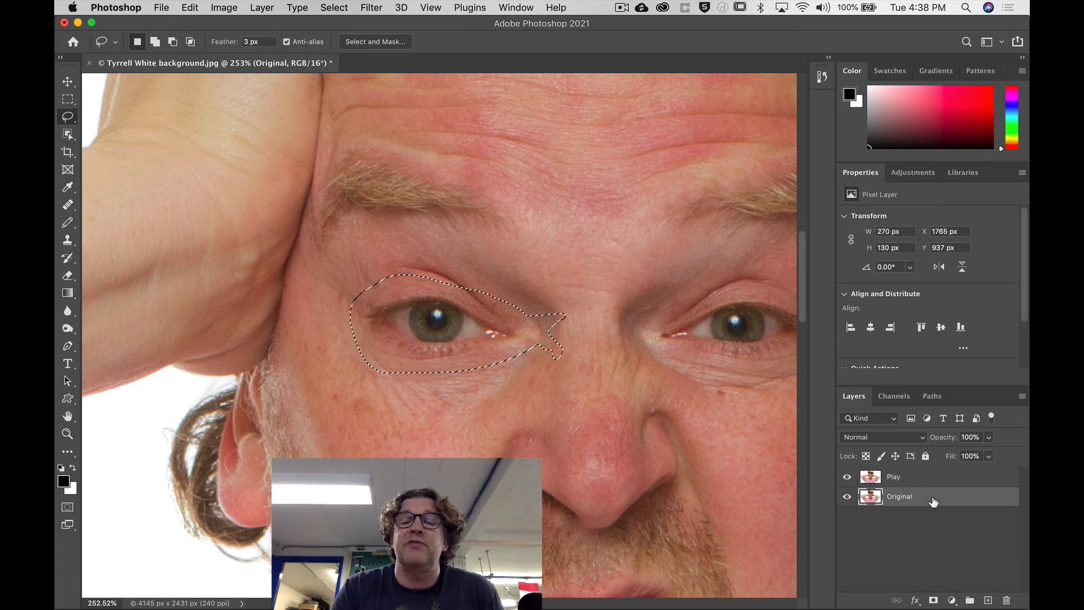
pyautogui.click(916, 479)
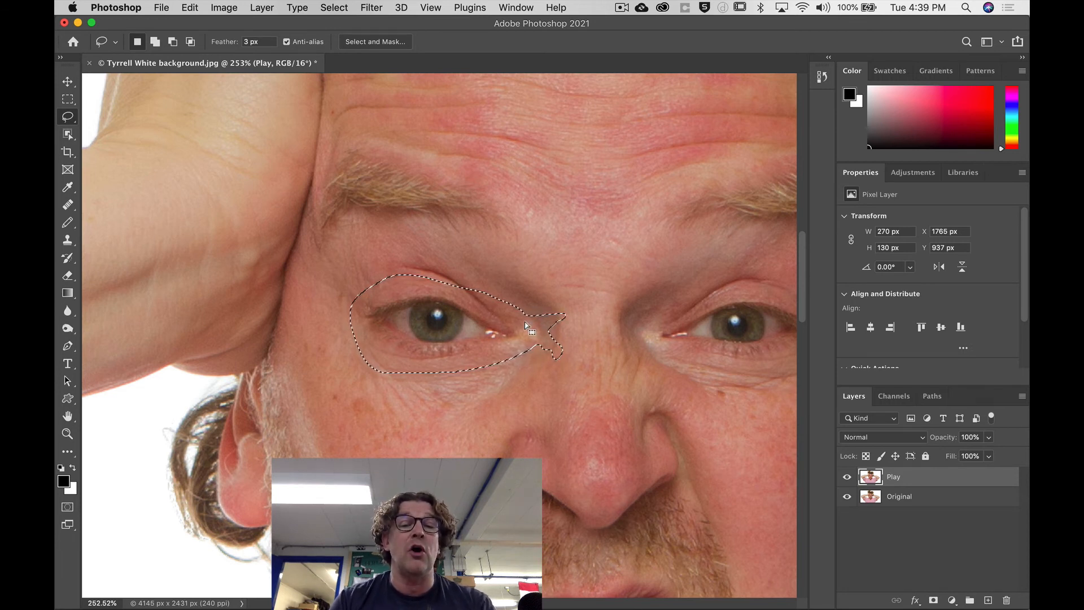
pyautogui.press('alt')
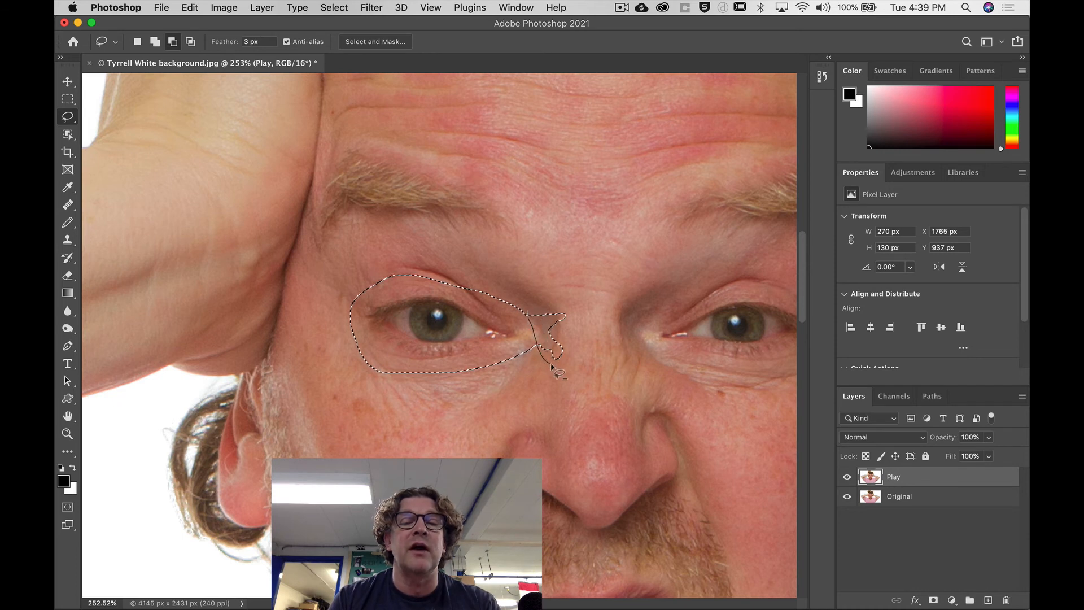
pyautogui.moveTo(568, 366)
pyautogui.mouseDown()
pyautogui.moveTo(579, 330)
pyautogui.moveTo(565, 305)
pyautogui.moveTo(534, 297)
pyautogui.mouseUp()
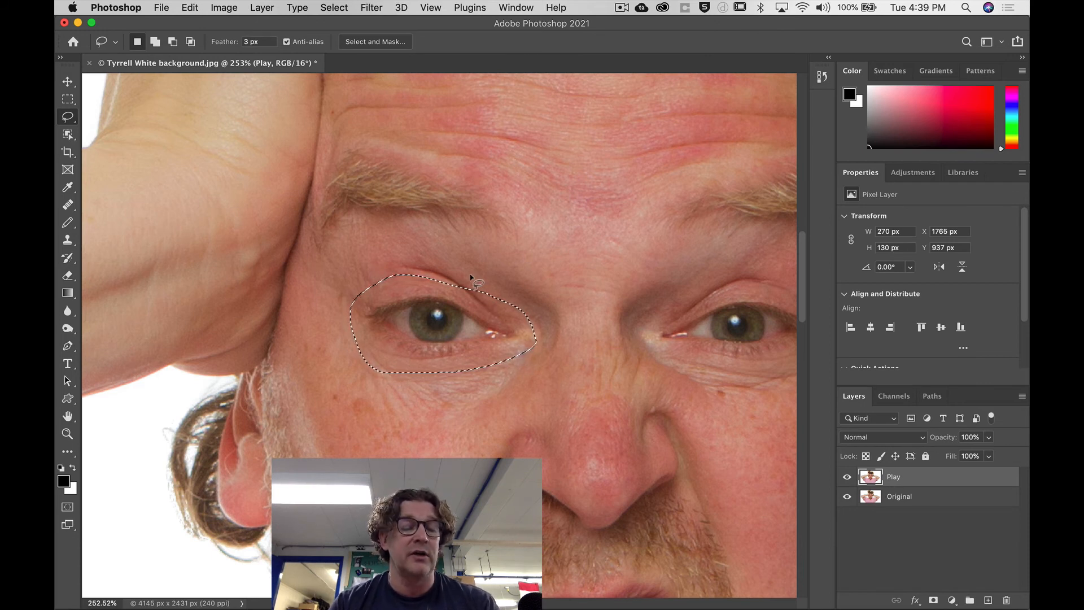
# Extend the eye selection at its outer corner and above the upper eyelid to about 283 x 147 px.
pyautogui.press('shift')
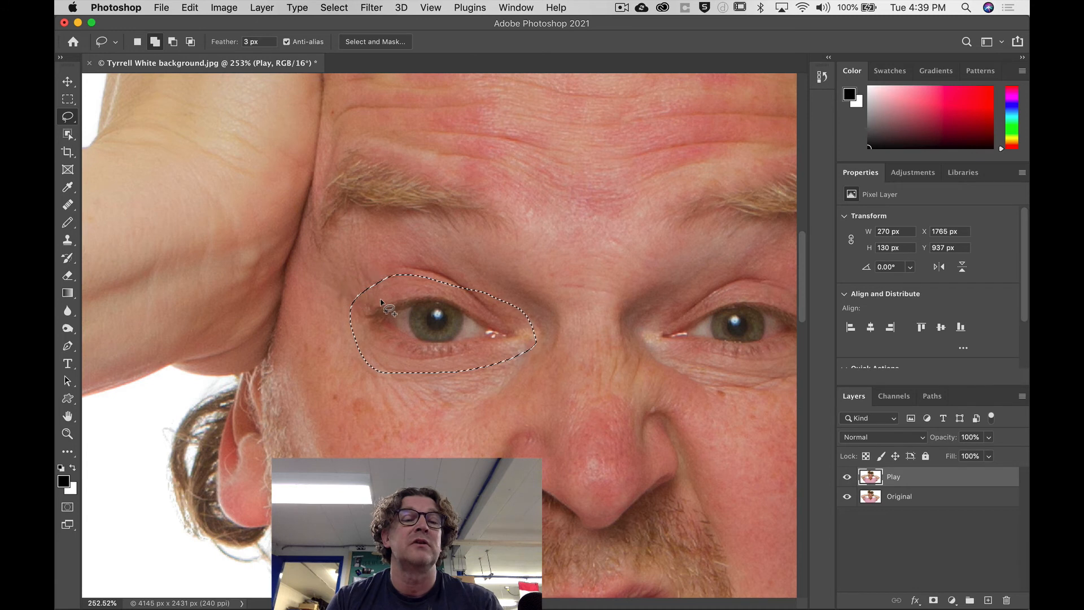
pyautogui.moveTo(389, 309); pyautogui.dragTo(389, 307)
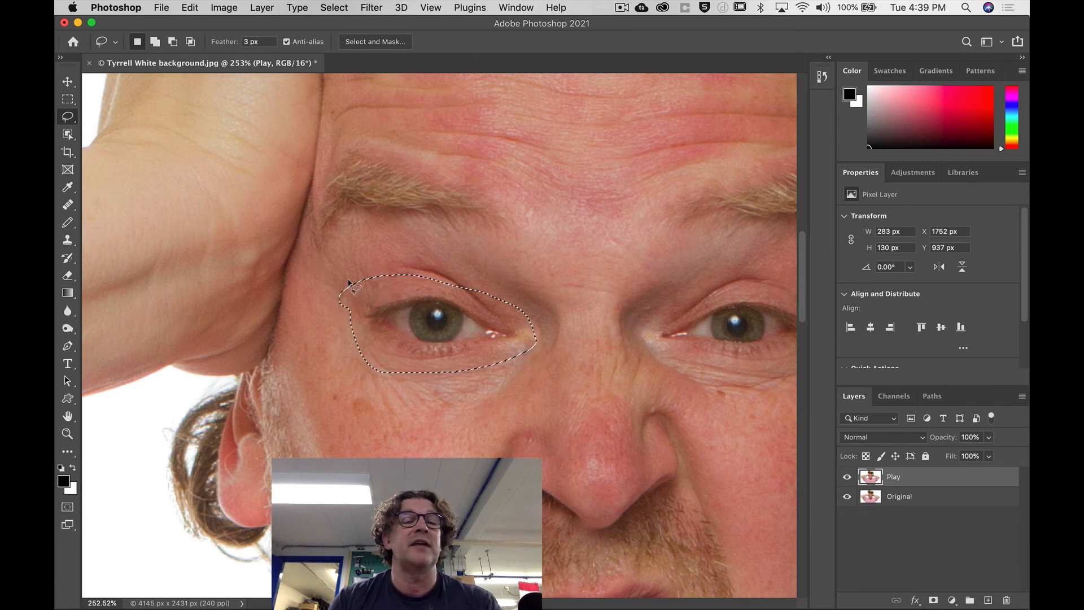
pyautogui.press('shift')
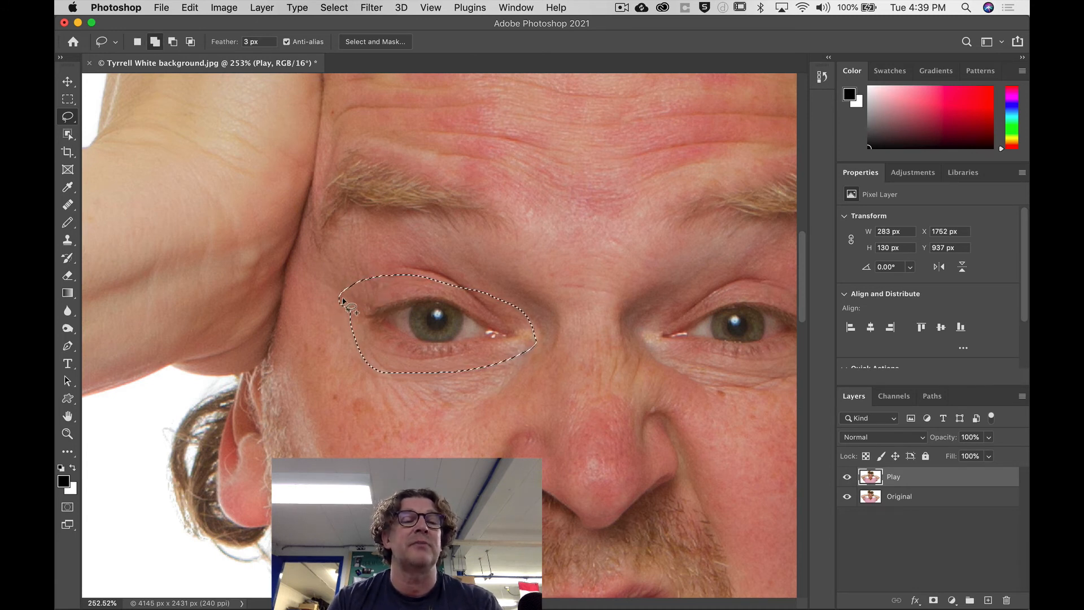
pyautogui.moveTo(344, 325)
pyautogui.mouseDown()
pyautogui.moveTo(351, 335)
pyautogui.moveTo(354, 299)
pyautogui.mouseUp()
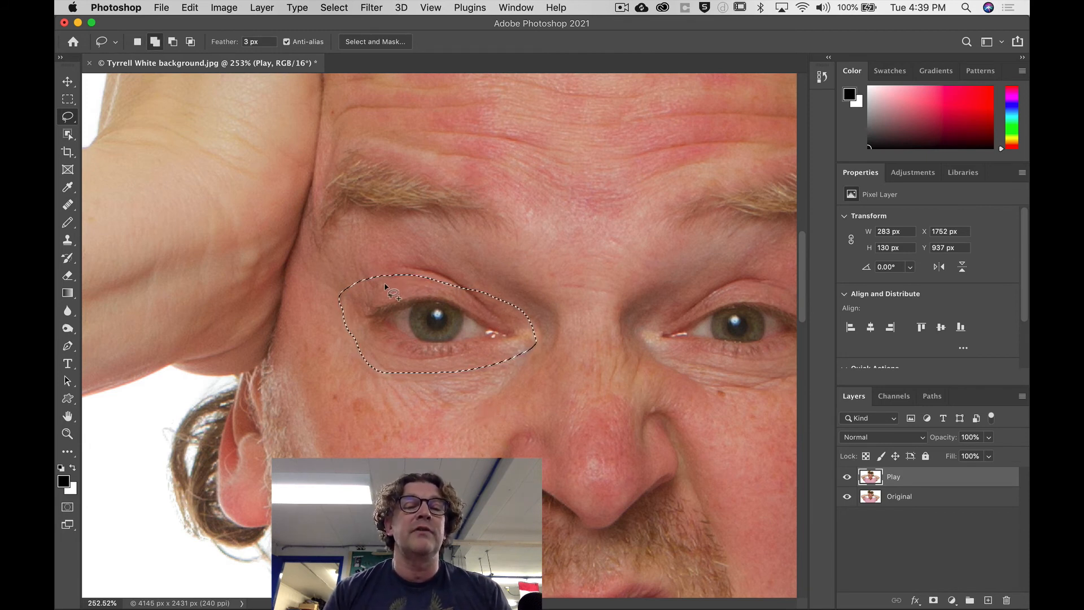
pyautogui.moveTo(385, 283)
pyautogui.mouseDown()
pyautogui.moveTo(387, 264)
pyautogui.moveTo(424, 261)
pyautogui.moveTo(464, 276)
pyautogui.moveTo(481, 302)
pyautogui.moveTo(432, 294)
pyautogui.mouseUp()
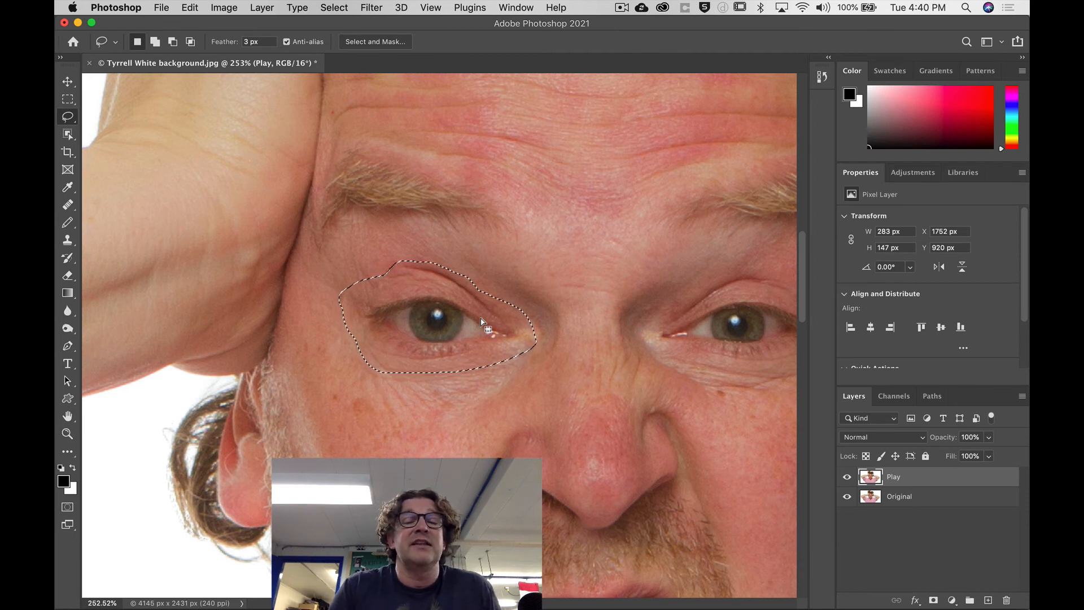
# With the Move tool, enlarge the selected eye to about 146% width and 152% height and shift it slightly down and left.
pyautogui.press('v')
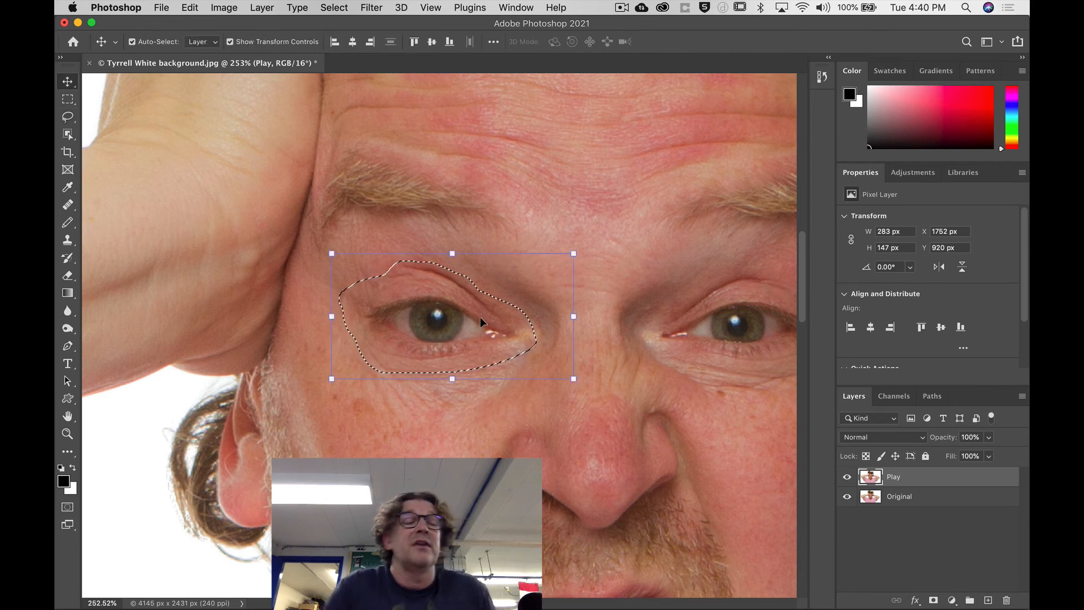
pyautogui.rightClick(66, 83)
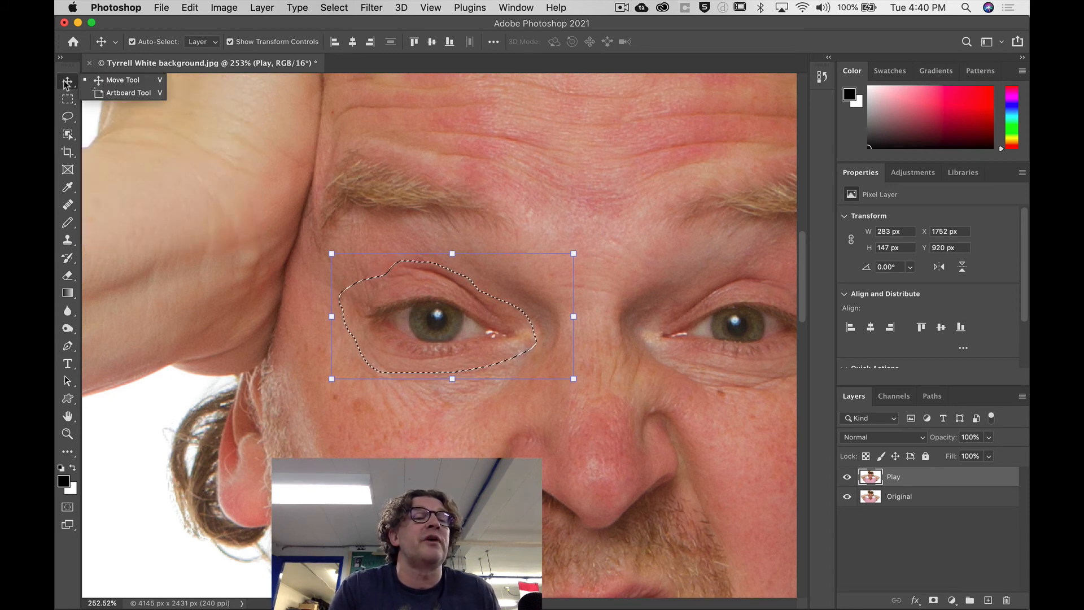
pyautogui.click(97, 82)
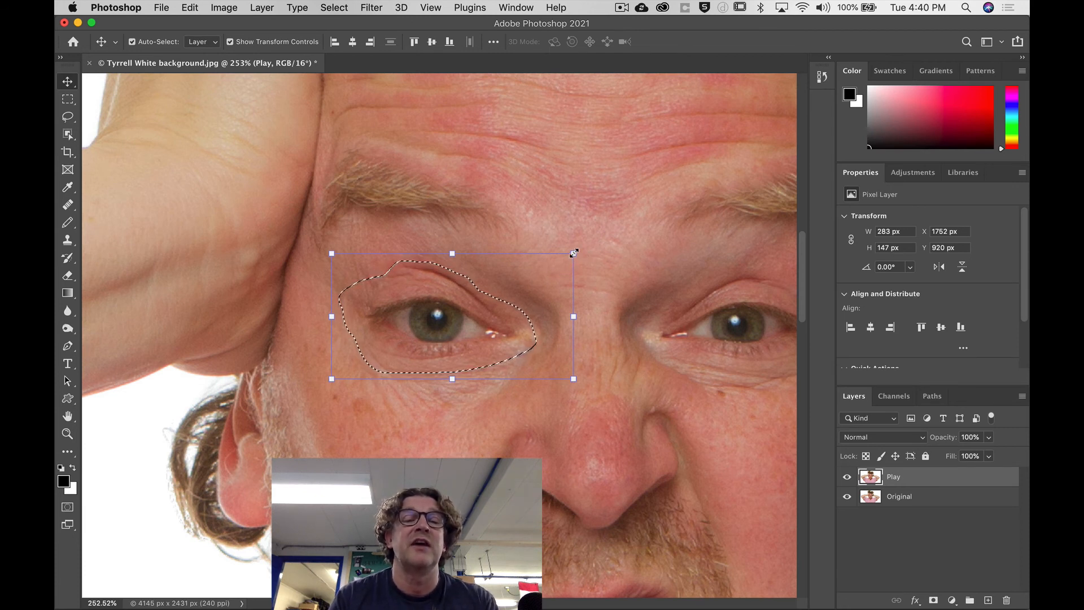
pyautogui.moveTo(573, 253); pyautogui.dragTo(684, 187)
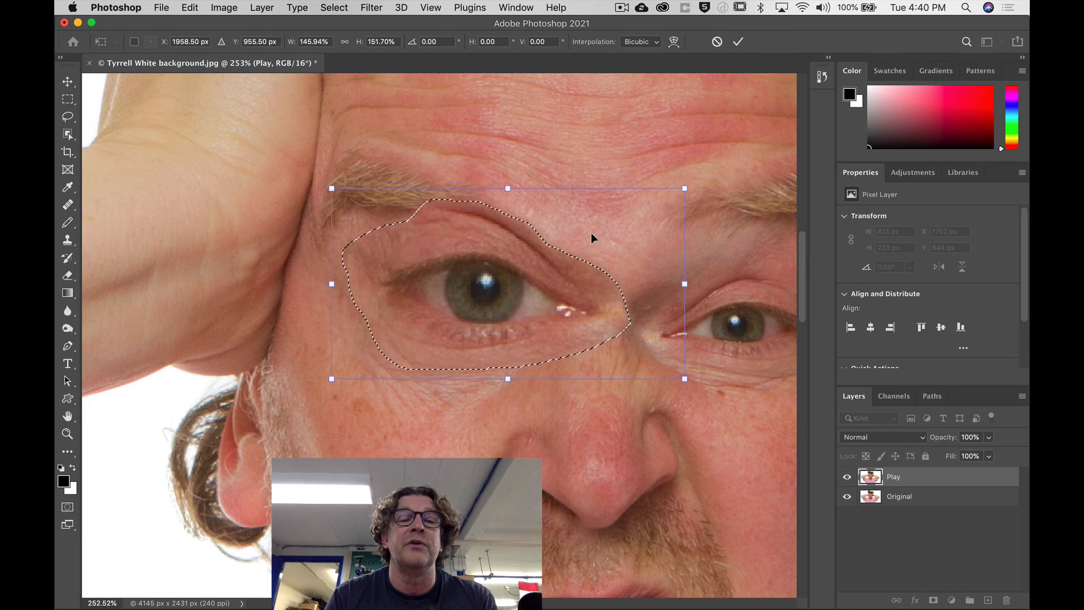
pyautogui.moveTo(614, 227); pyautogui.dragTo(595, 261)
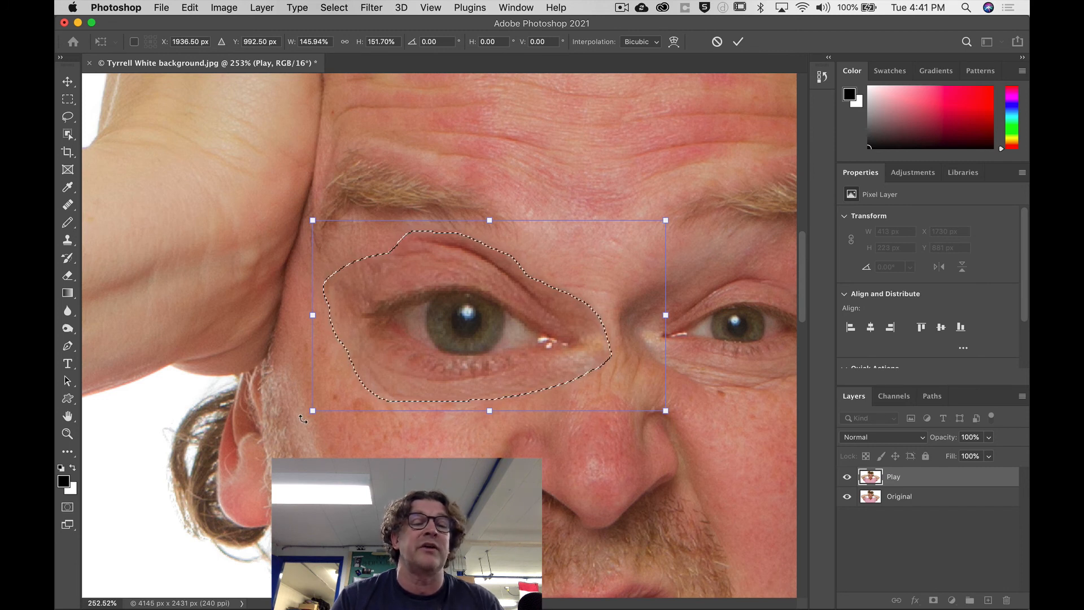
# Rotate the enlarged eye by about 176°, reposition it over the original eye area and apply the transformation.
pyautogui.moveTo(303, 419); pyautogui.dragTo(701, 179)
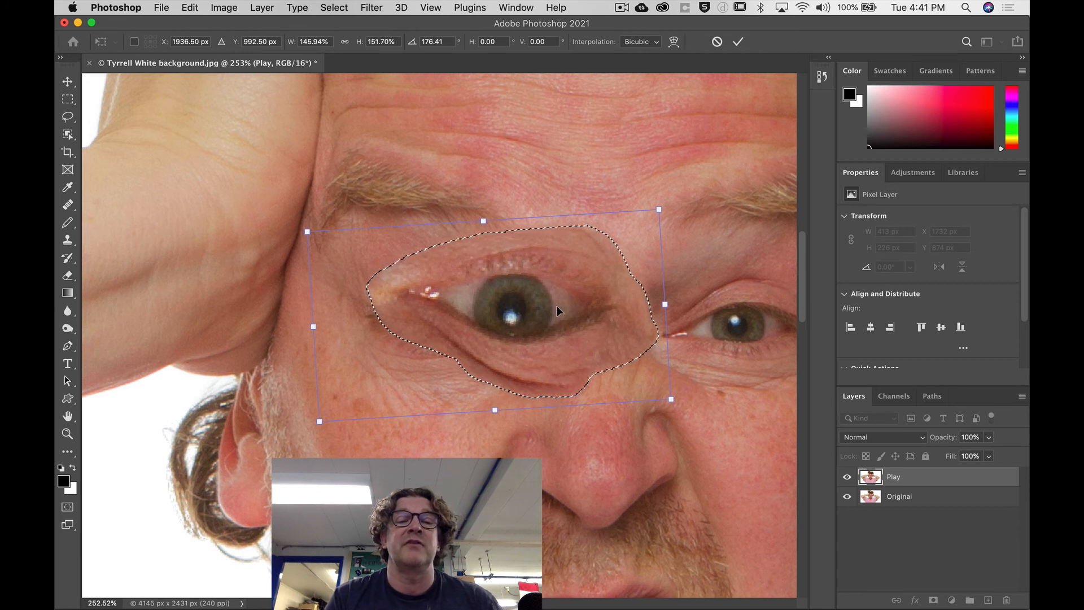
pyautogui.moveTo(550, 308); pyautogui.dragTo(496, 321)
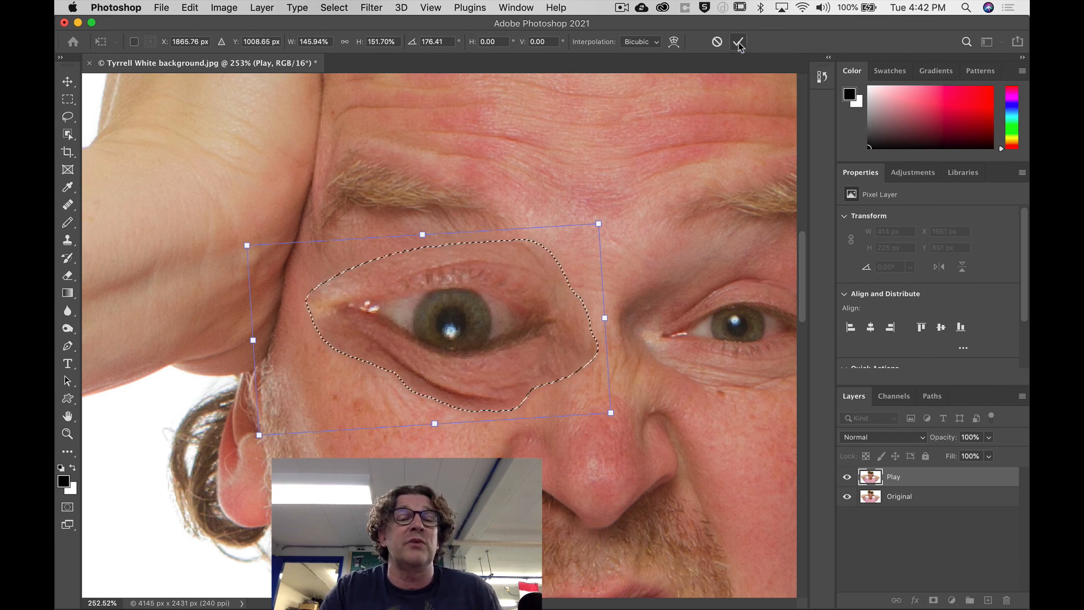
pyautogui.click(738, 42)
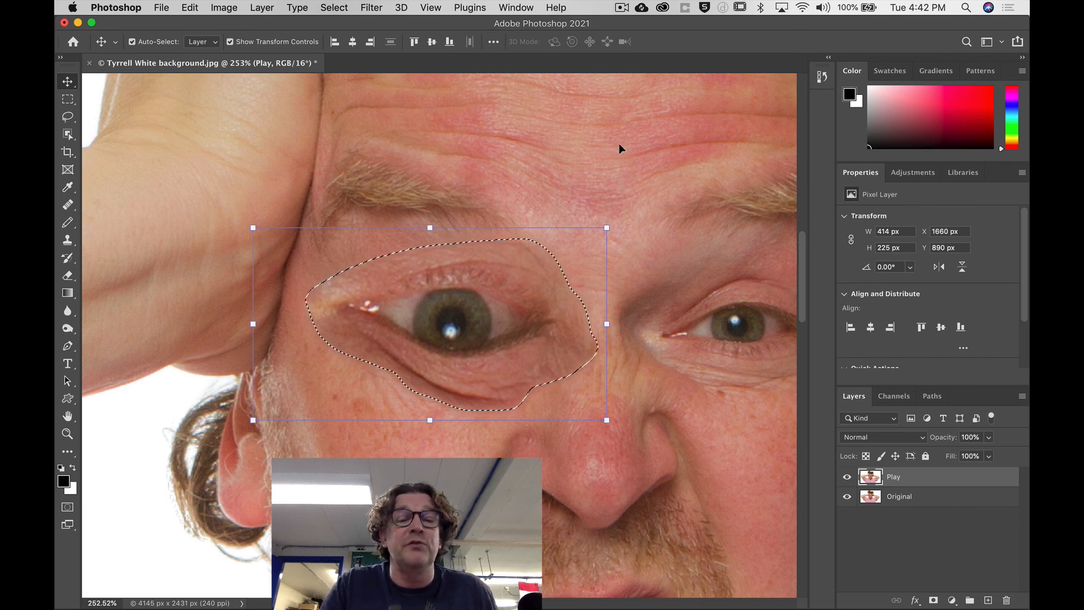
# Open the document history, step back through the Lasso states to the first one, and return to the Free Transform state.
pyautogui.click(822, 78)
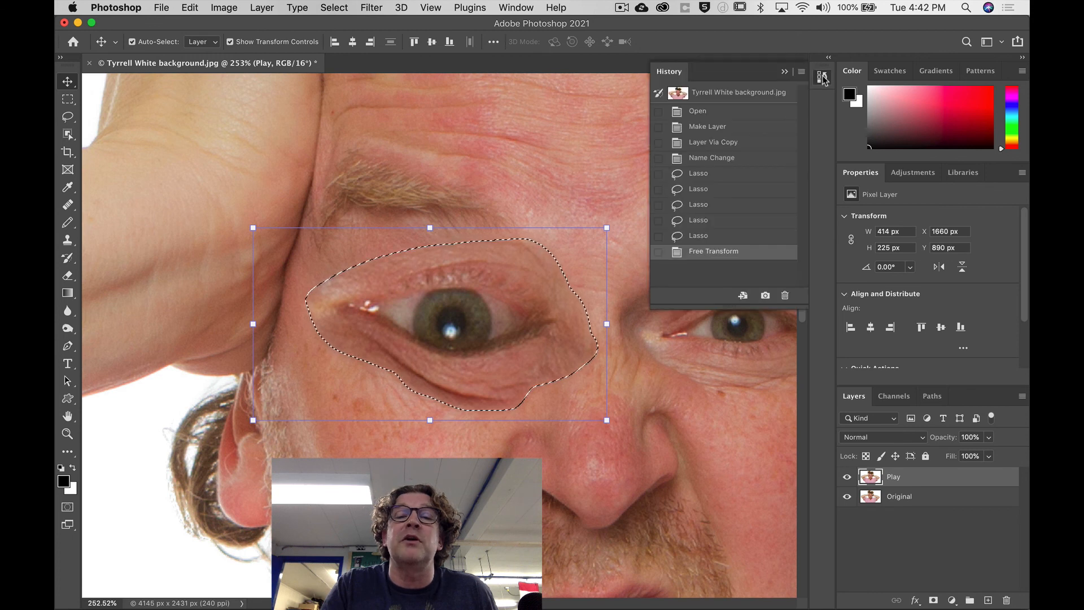
pyautogui.click(718, 236)
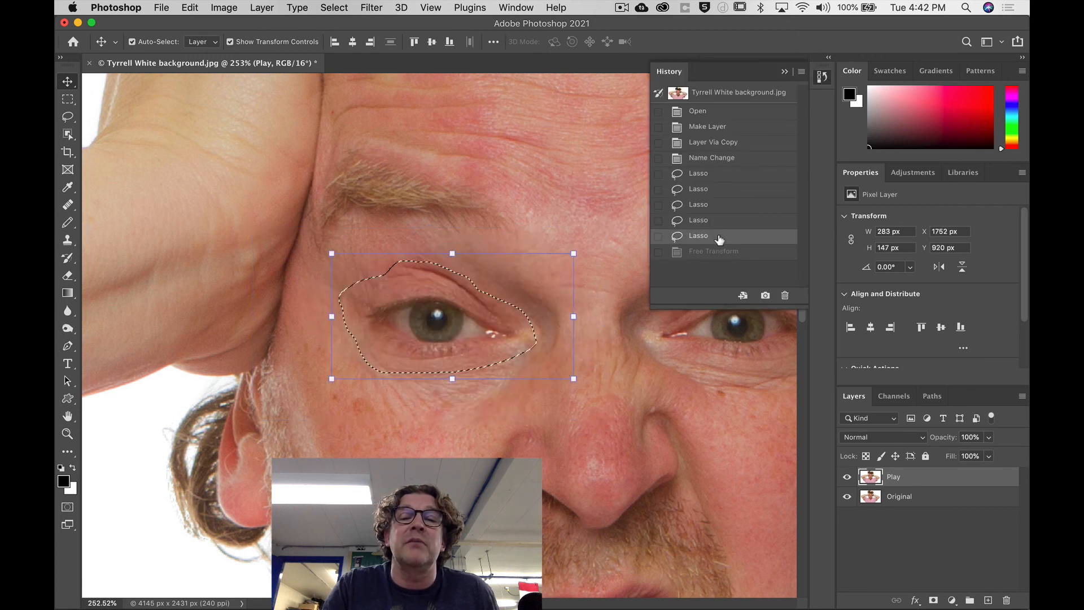
pyautogui.click(718, 222)
pyautogui.click(718, 207)
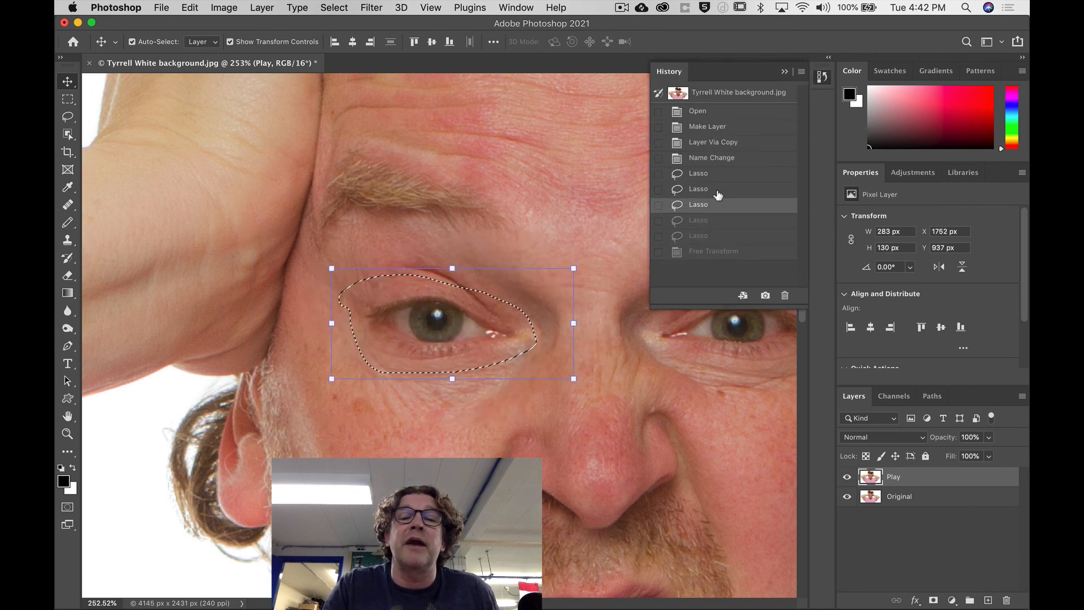
pyautogui.click(715, 190)
pyautogui.click(715, 175)
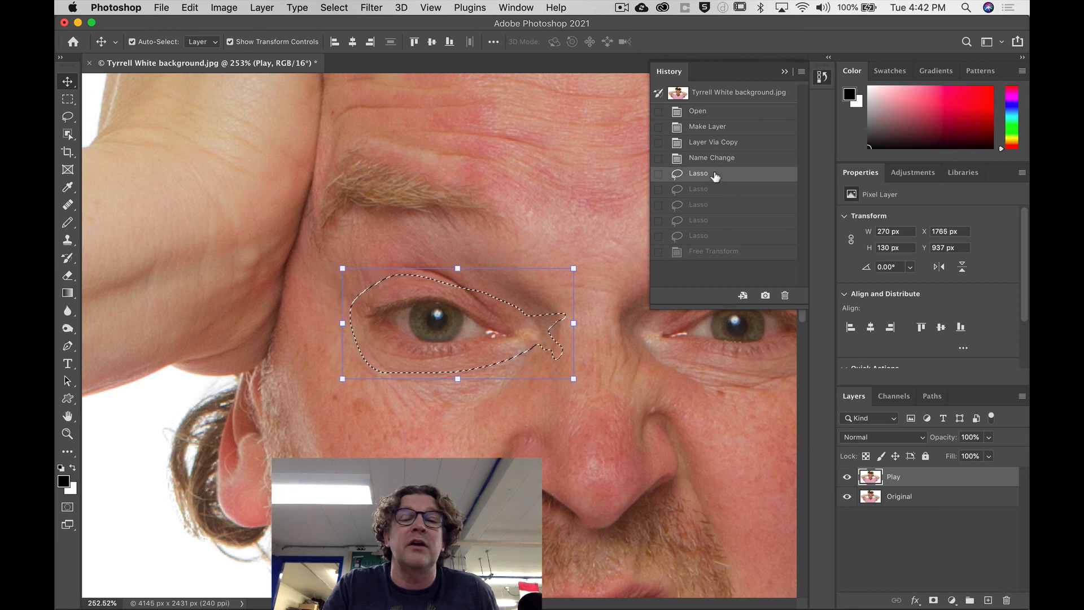
pyautogui.click(714, 252)
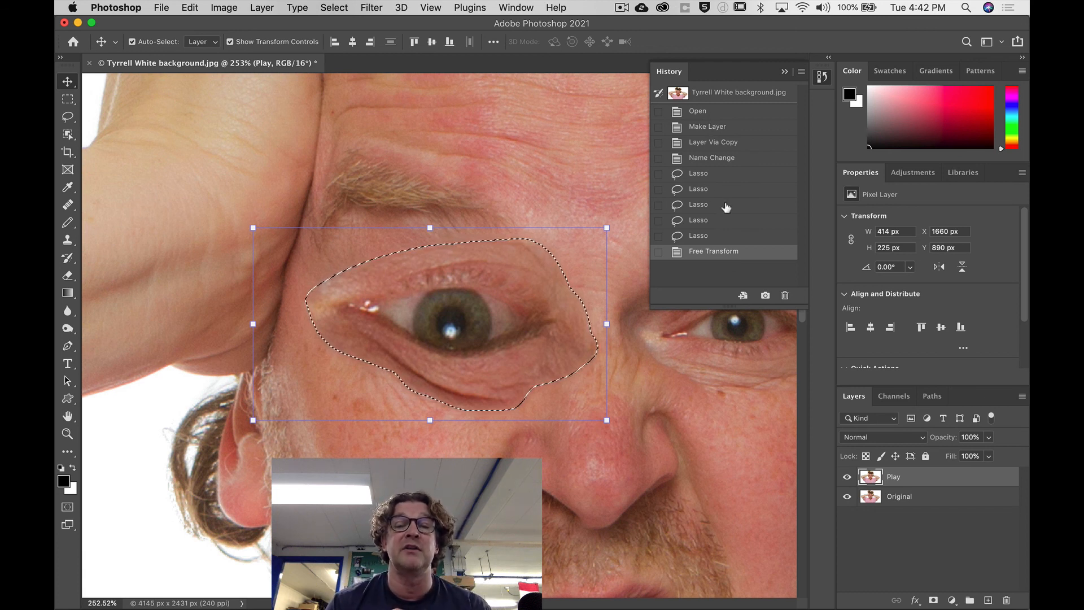
# Revert the document to the Name Change history state, restore the Free Transform state and collapse the history.
pyautogui.click(725, 160)
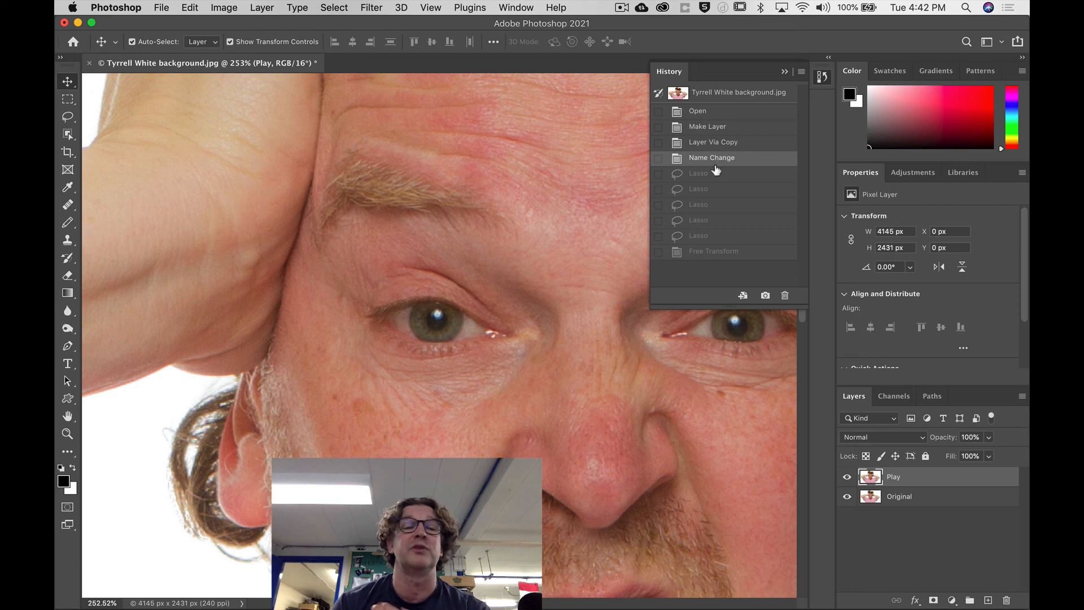
pyautogui.click(725, 254)
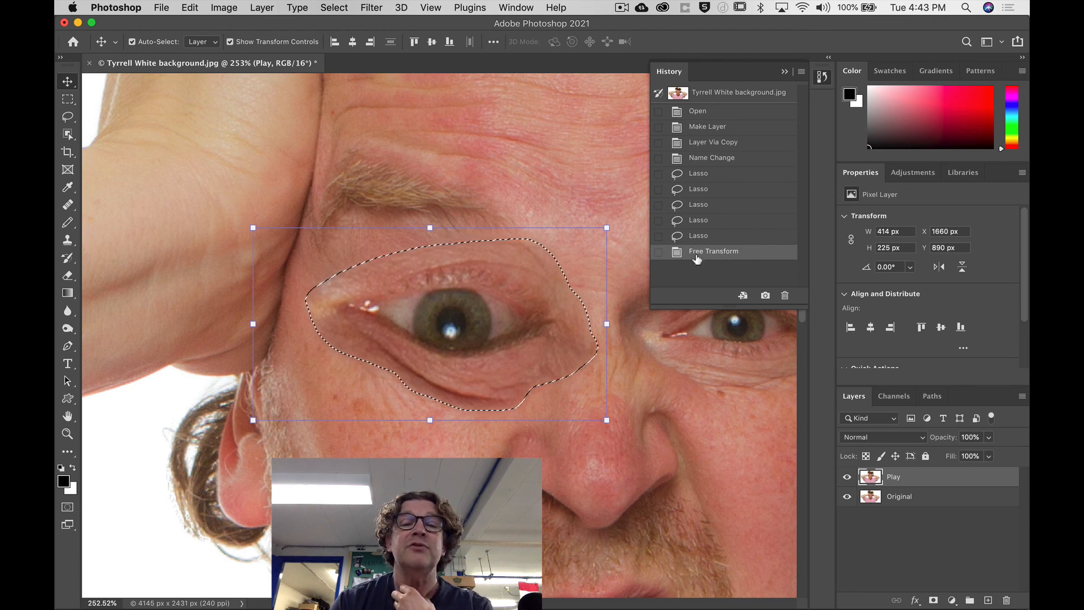
pyautogui.click(784, 71)
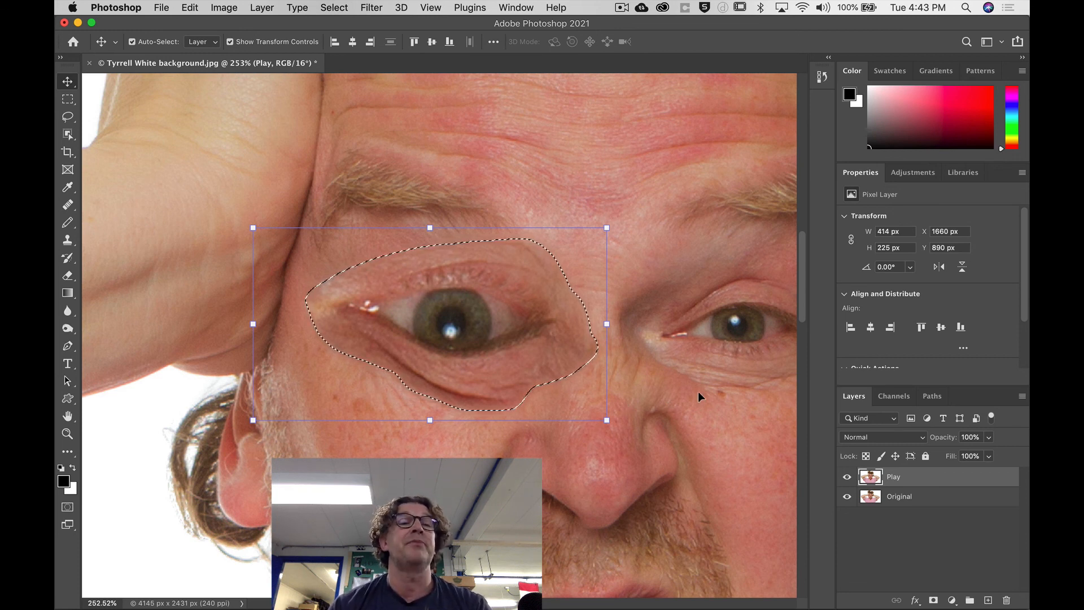
# Deselect the transformed eye on the Play layer and save the edited portrait.
pyautogui.click(333, 7)
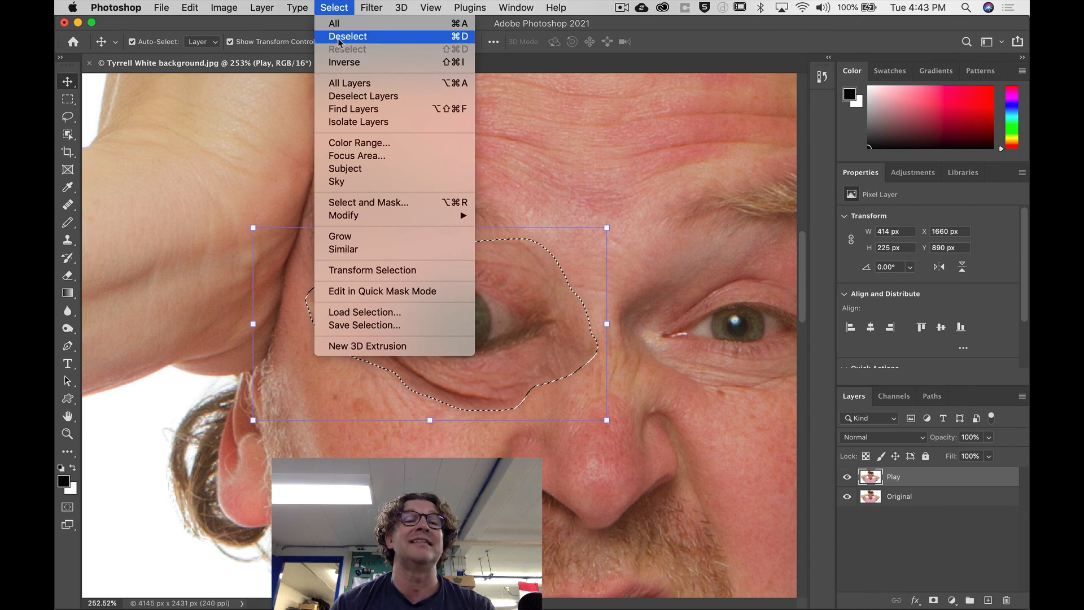
pyautogui.click(334, 7)
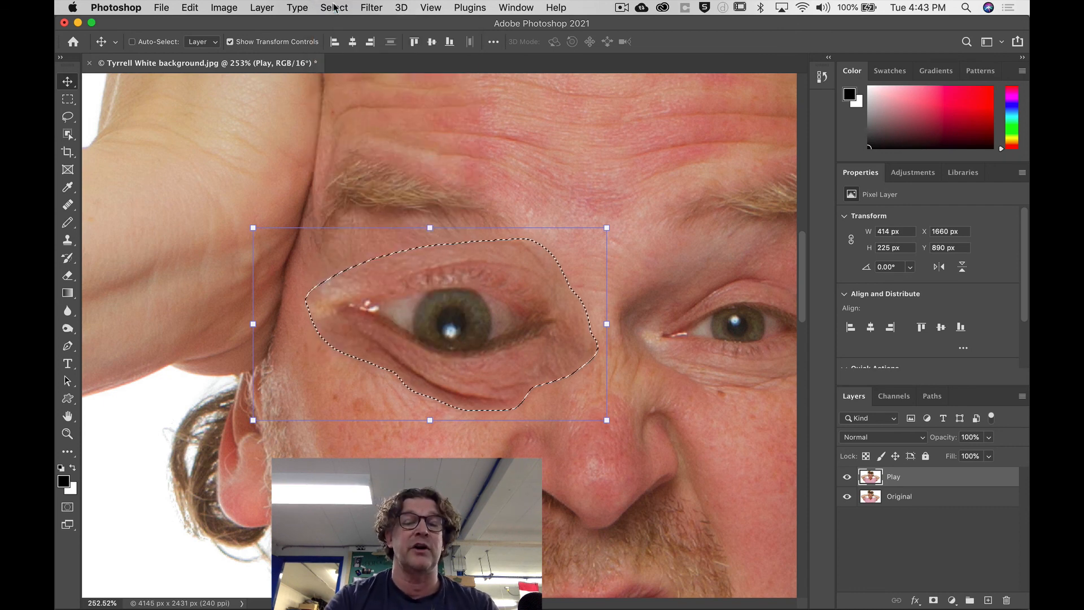
pyautogui.press('super+d')
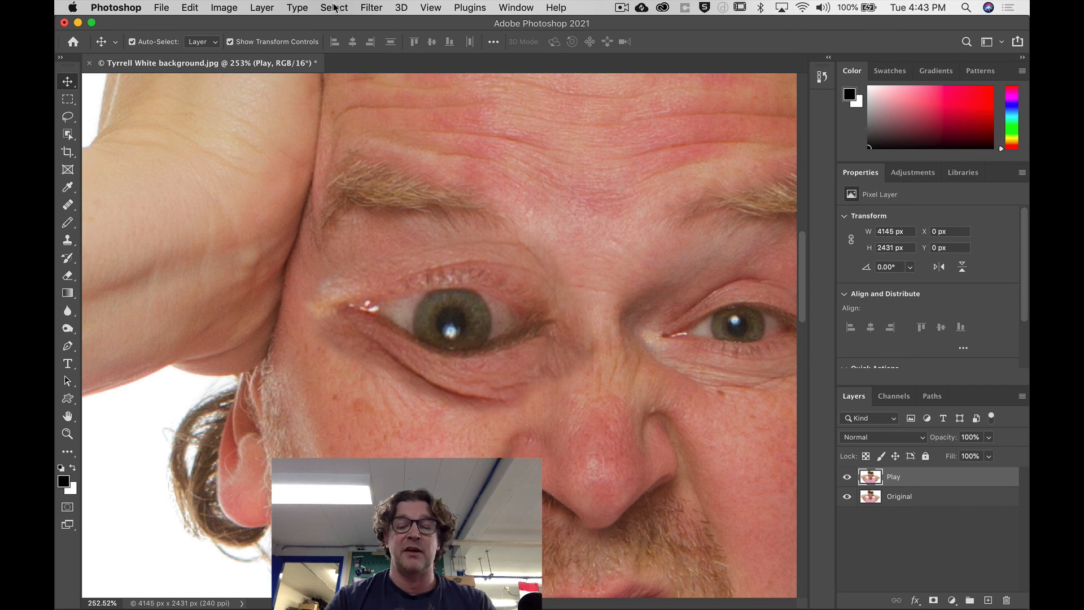
pyautogui.press('super+0')
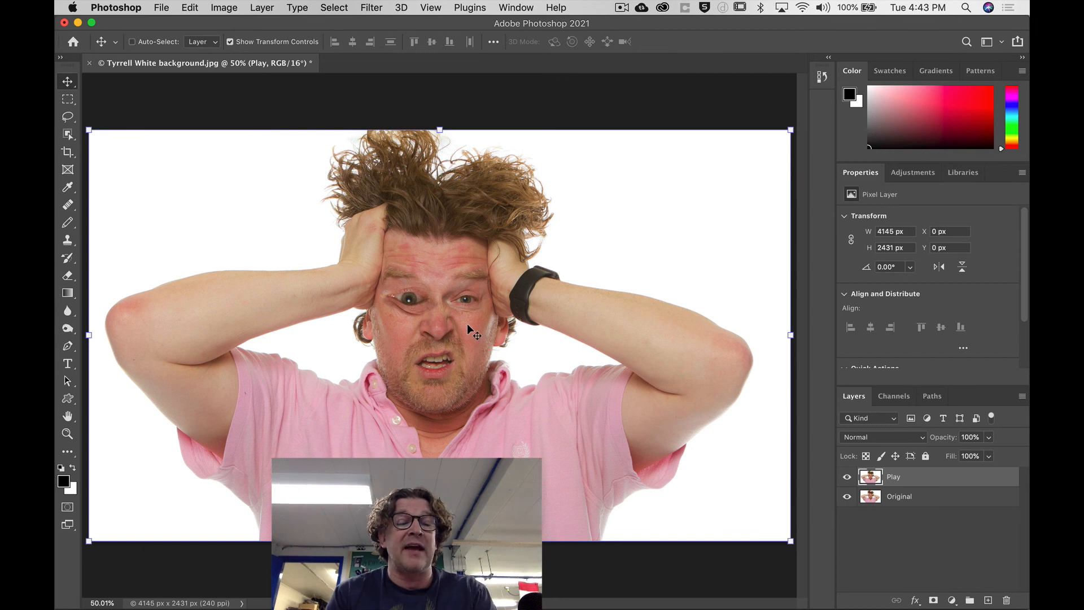
pyautogui.press('super+s')
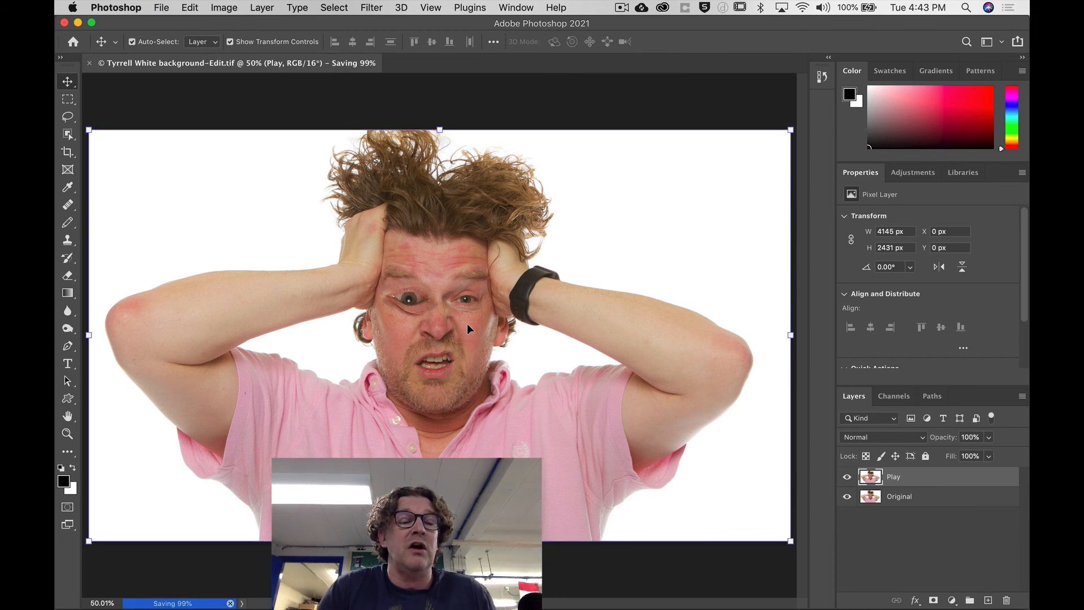